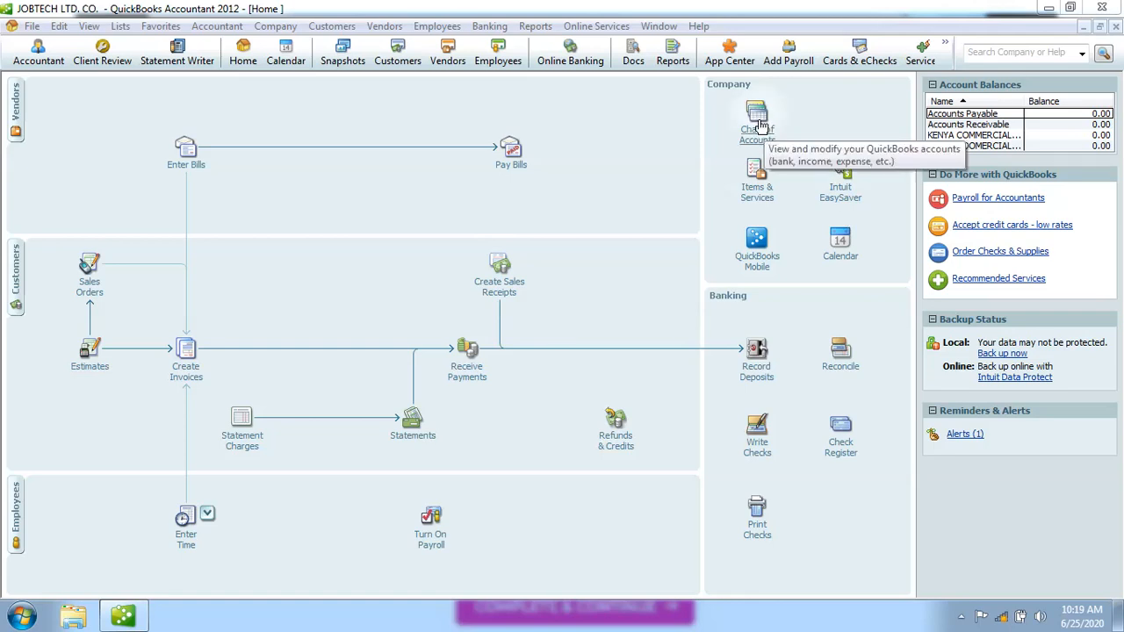
Step: Review the company's chart of accounts and close the list
{"action": "left_click", "coordinate": [759, 126]}
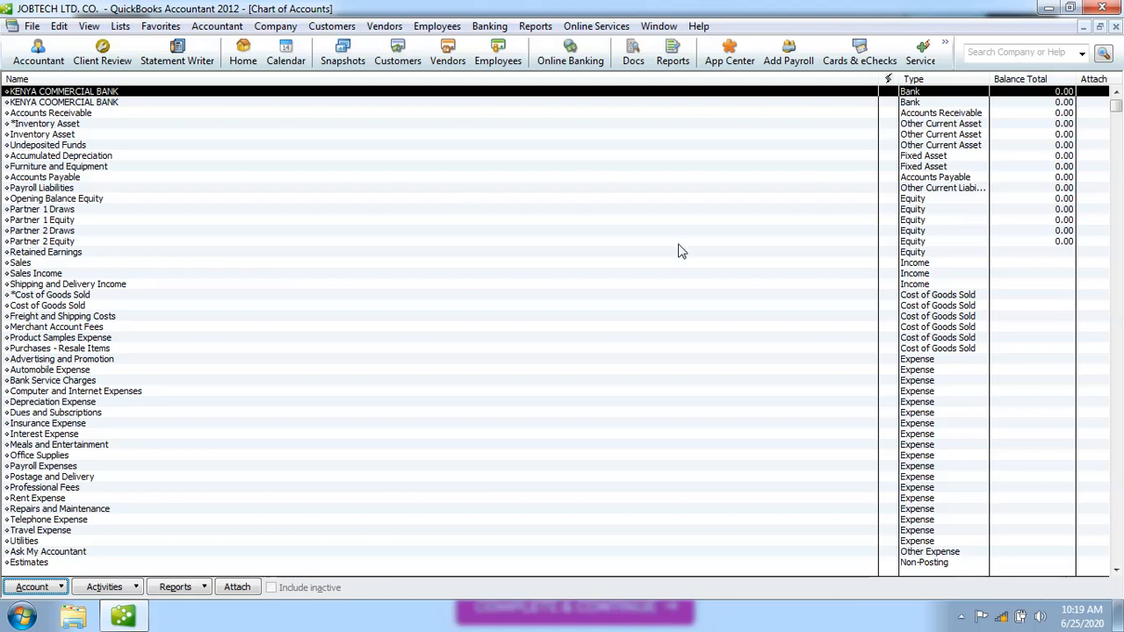
{"action": "left_click", "coordinate": [1116, 27]}
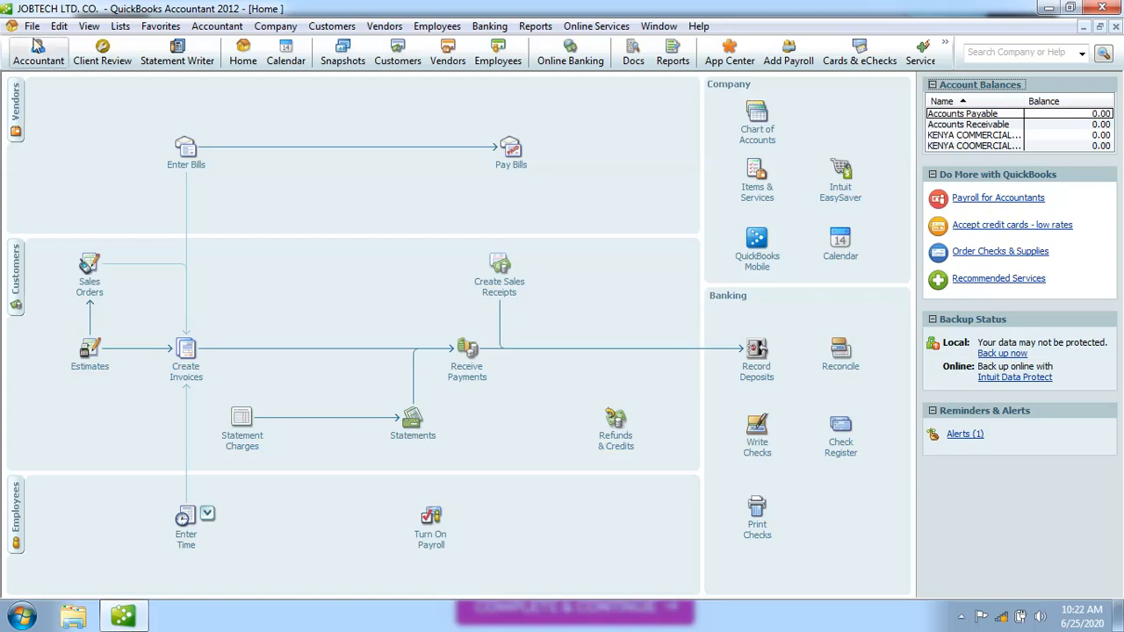
Step: Look through the personal preference categories from Accounting and Bills down to Multiple Currencies
{"action": "left_click", "coordinate": [59, 26]}
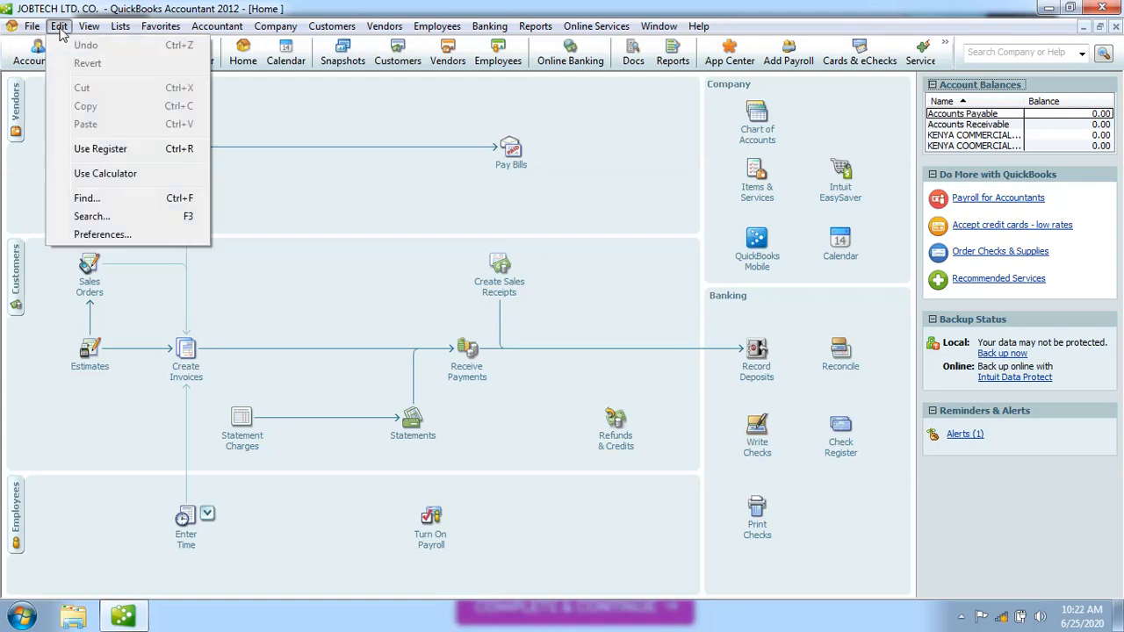
{"action": "left_click", "coordinate": [101, 235]}
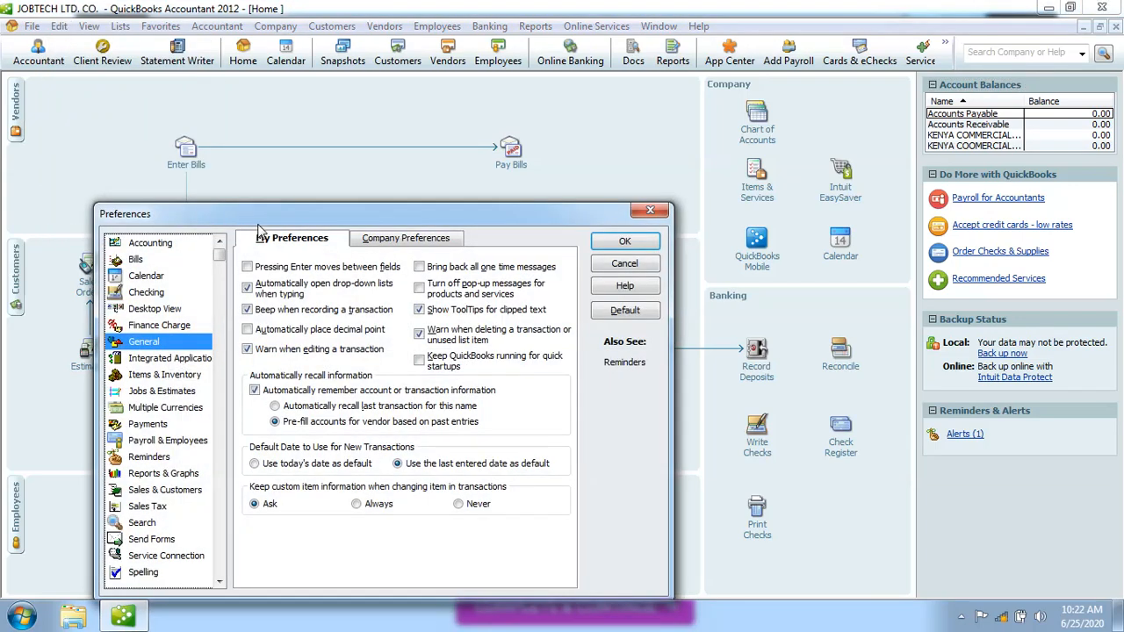
{"action": "left_click_drag", "start_coordinate": [258, 225], "coordinate": [256, 177]}
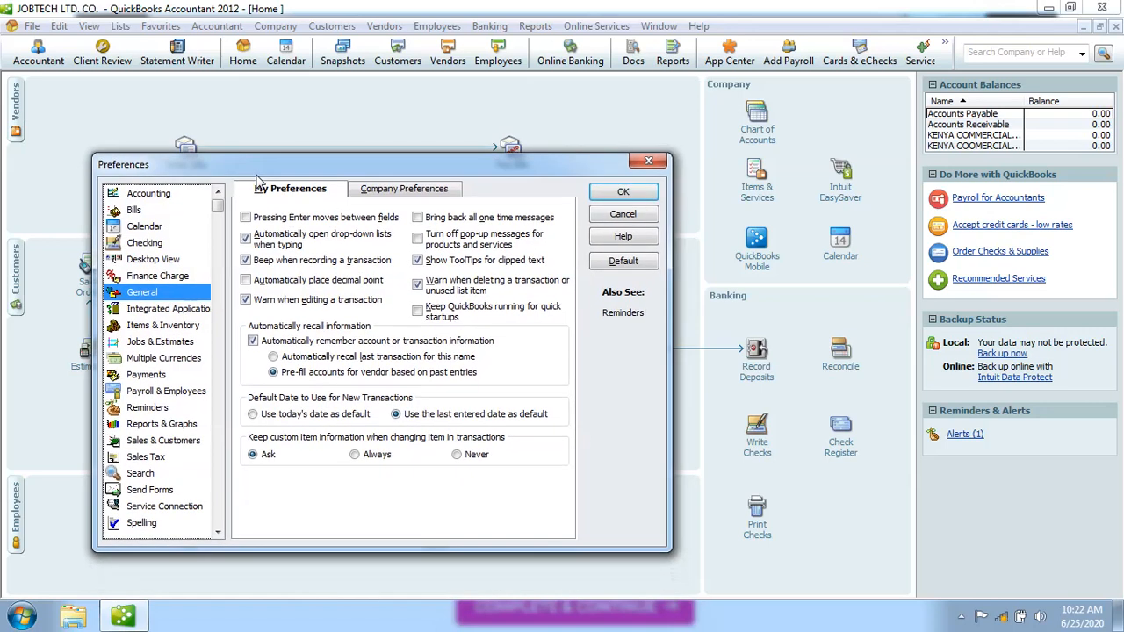
{"action": "left_click", "coordinate": [163, 194]}
{"action": "left_click", "coordinate": [137, 212]}
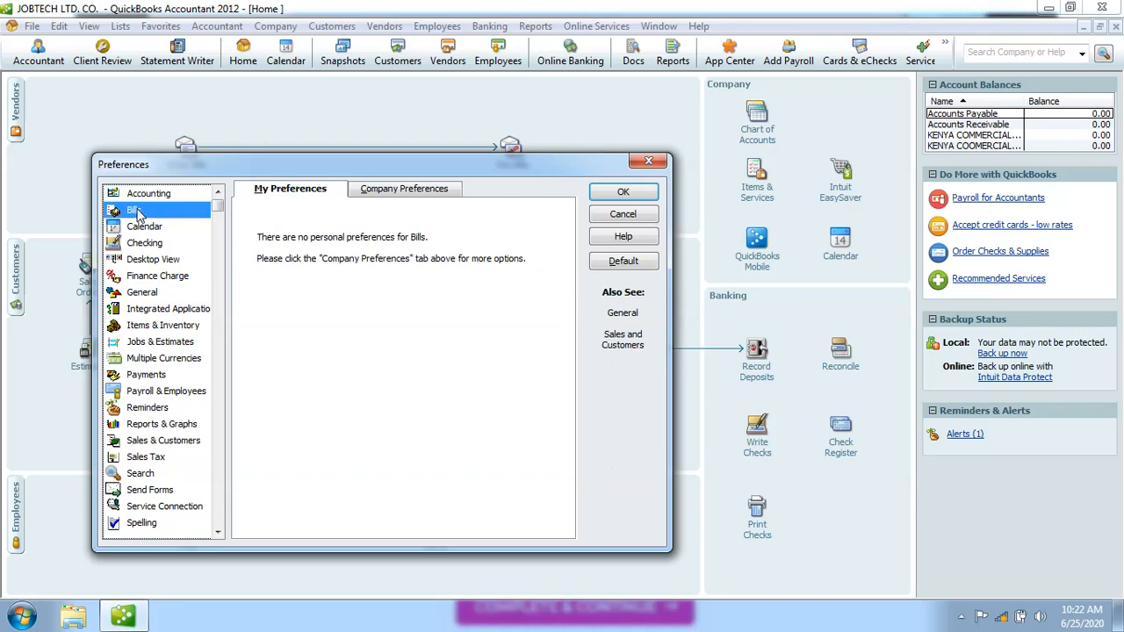
{"action": "left_click", "coordinate": [155, 227]}
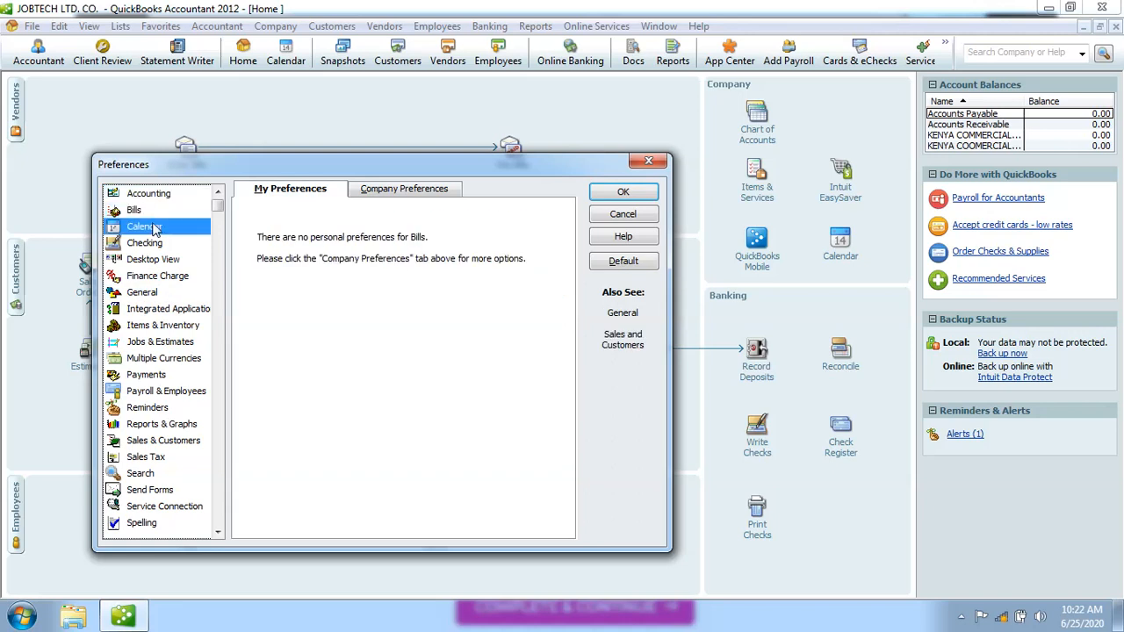
{"action": "left_click", "coordinate": [155, 245]}
{"action": "left_click", "coordinate": [158, 262]}
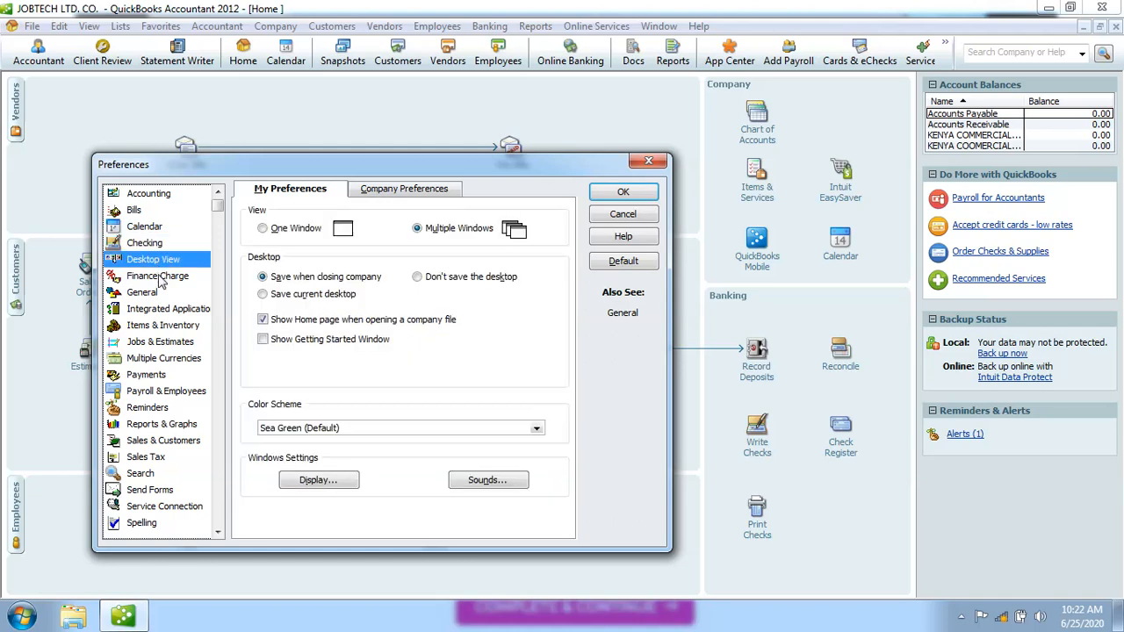
{"action": "left_click", "coordinate": [160, 277]}
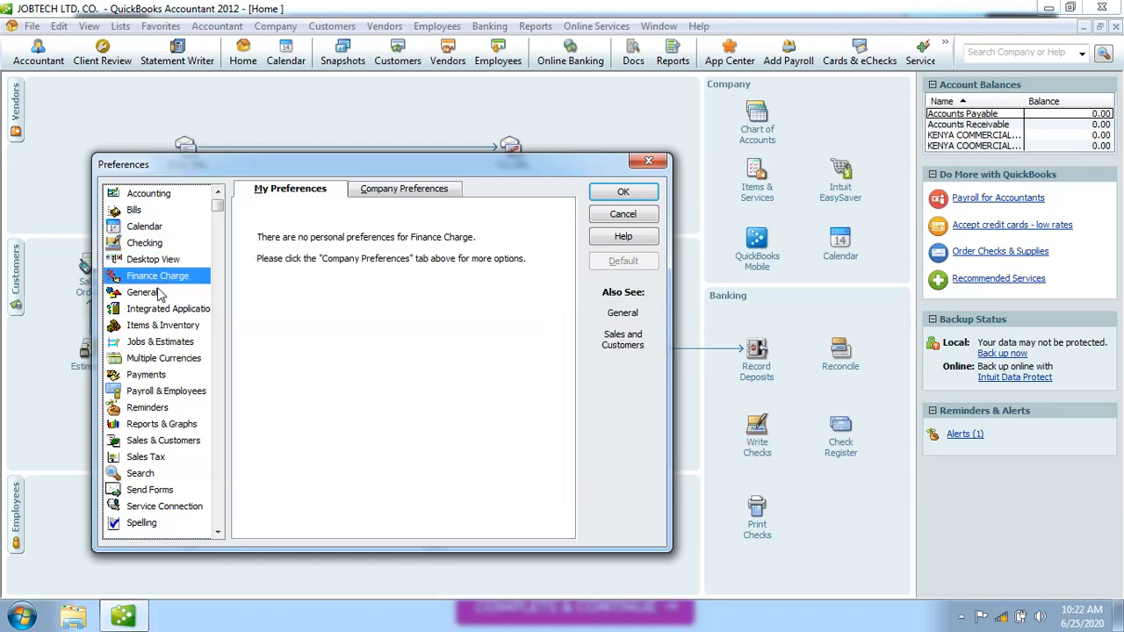
{"action": "left_click", "coordinate": [160, 294]}
{"action": "left_click", "coordinate": [162, 310]}
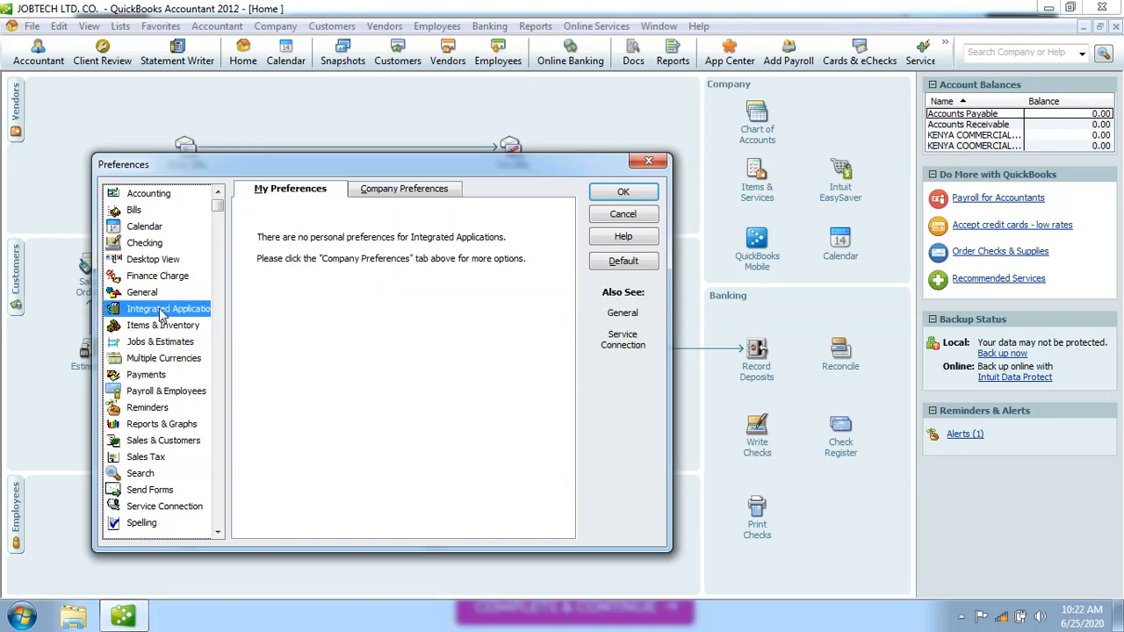
{"action": "left_click", "coordinate": [170, 329]}
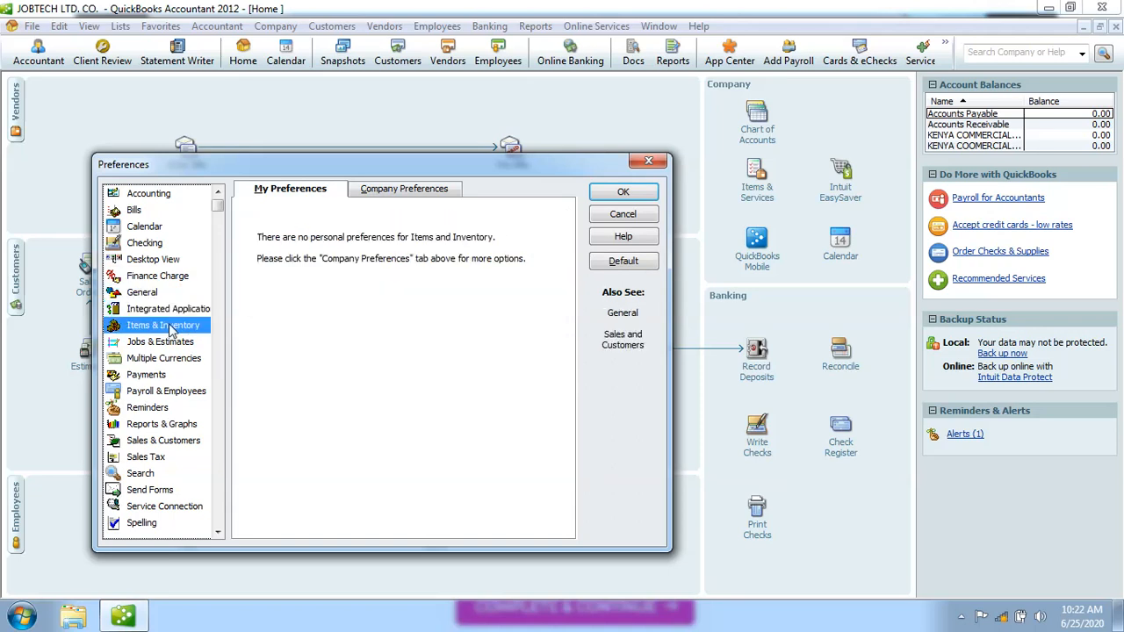
{"action": "left_click", "coordinate": [177, 344]}
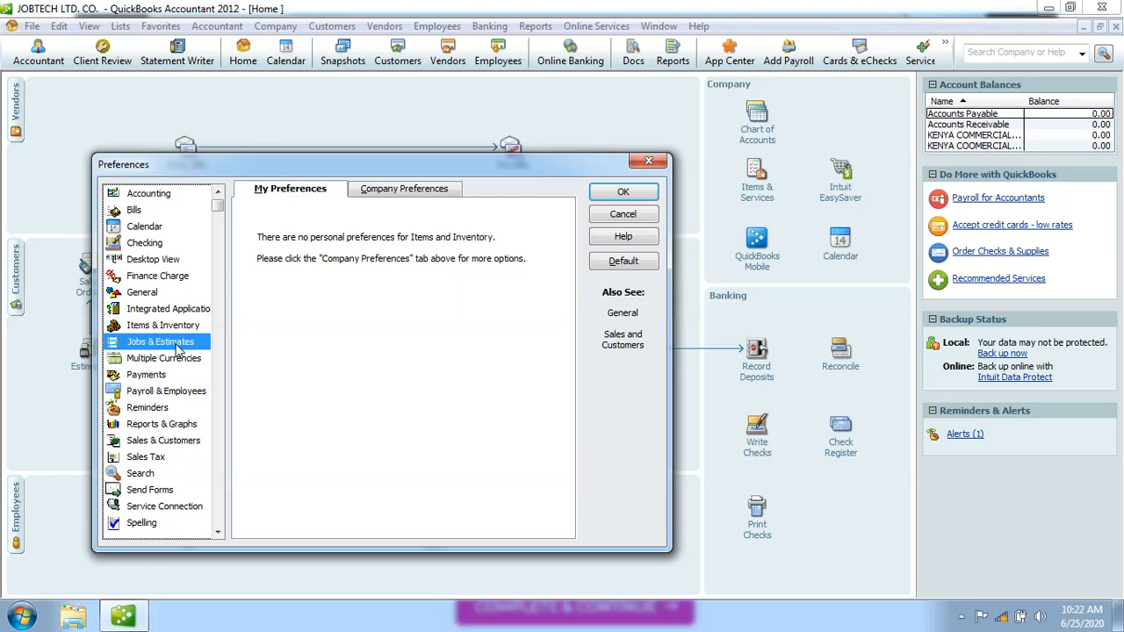
{"action": "left_click", "coordinate": [180, 360]}
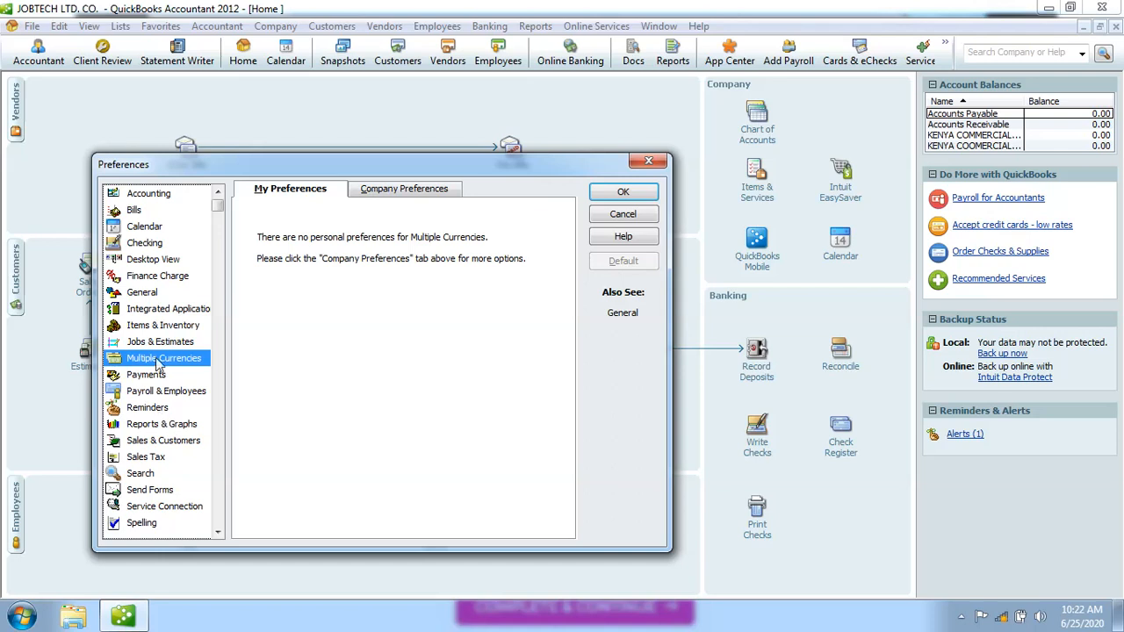
Step: Turn on account numbers in the company-level Accounting preferences and check the numbering in the chart of accounts
{"action": "left_click", "coordinate": [161, 197]}
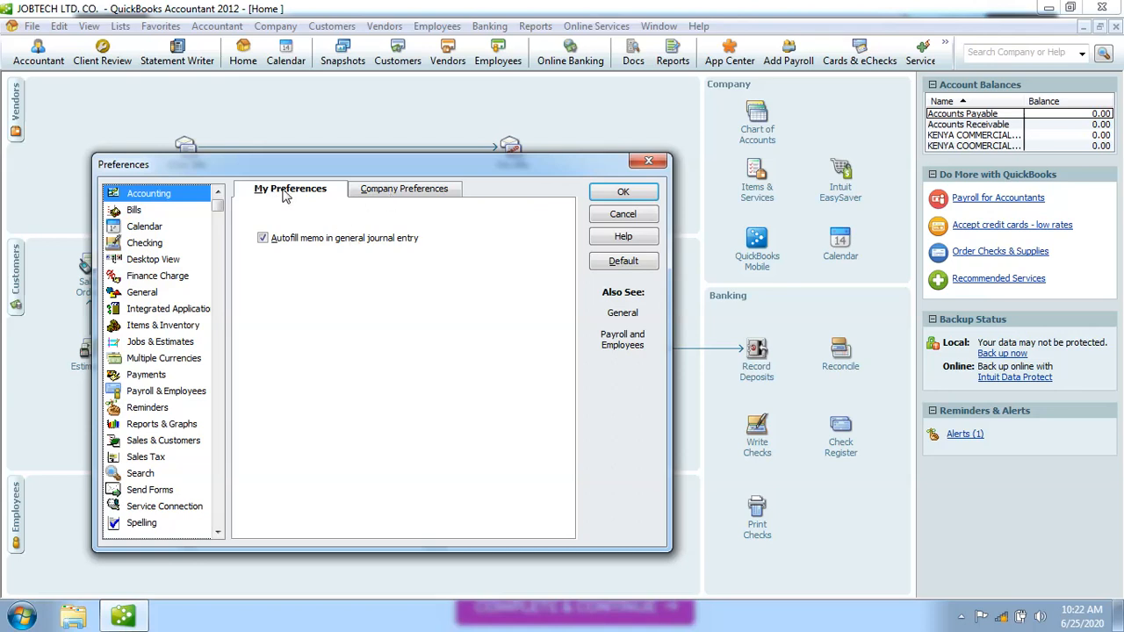
{"action": "left_click", "coordinate": [391, 194]}
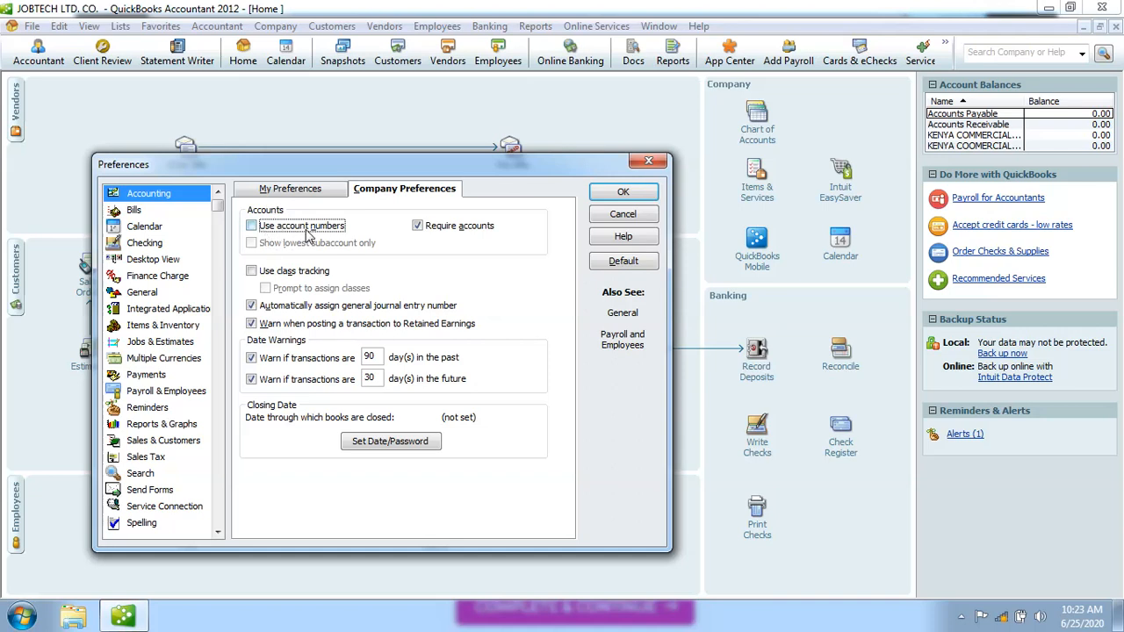
{"action": "left_click", "coordinate": [251, 227]}
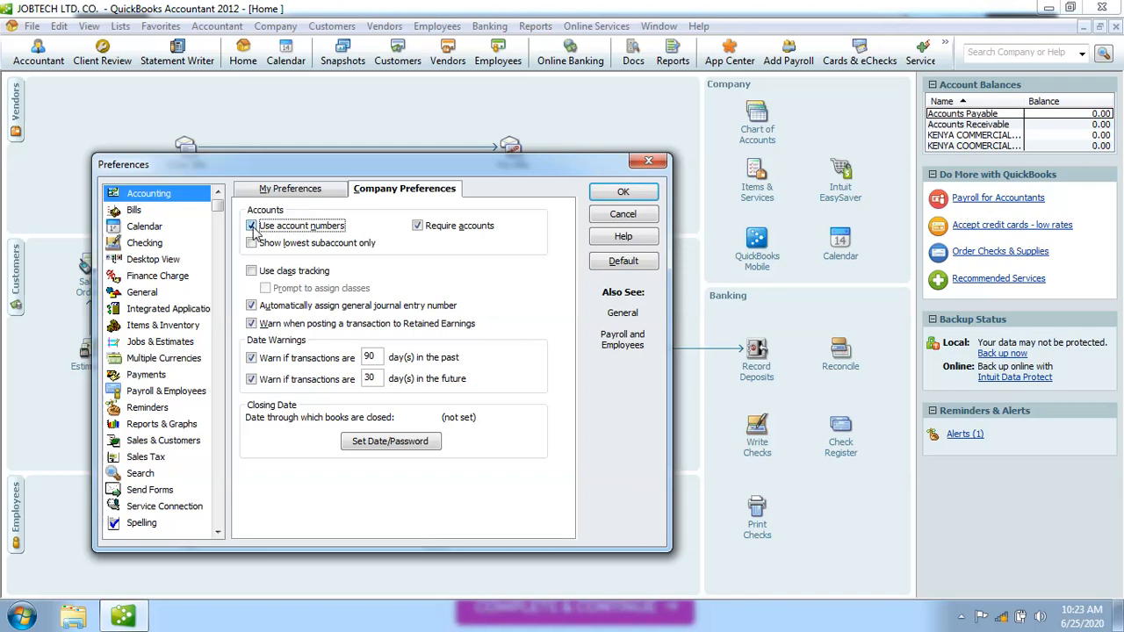
{"action": "left_click", "coordinate": [623, 193]}
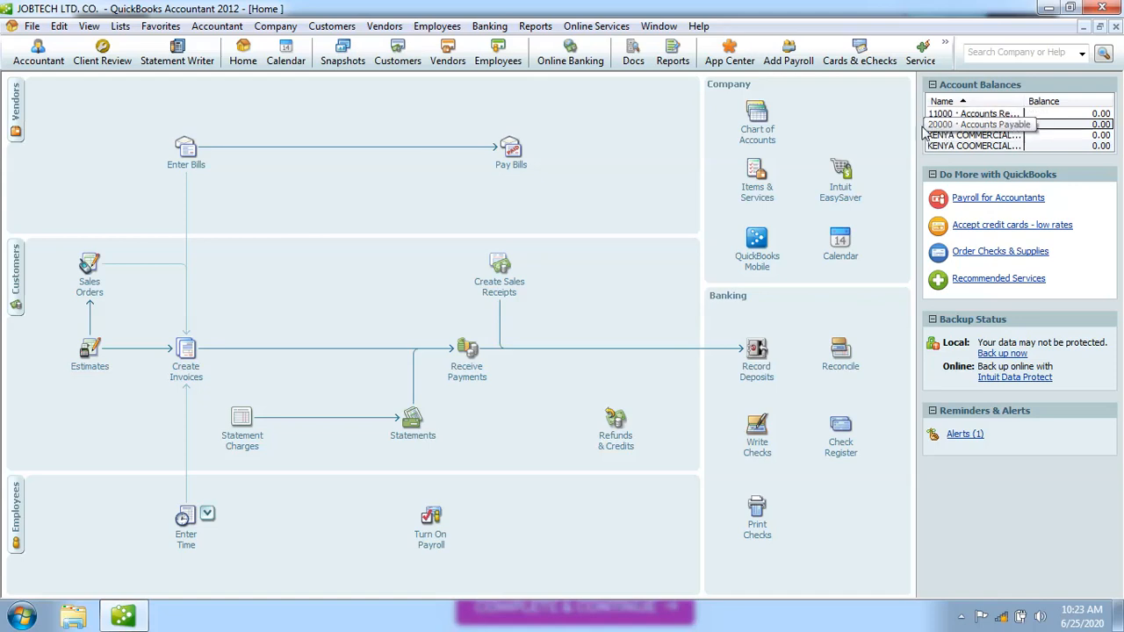
{"action": "left_click", "coordinate": [757, 123]}
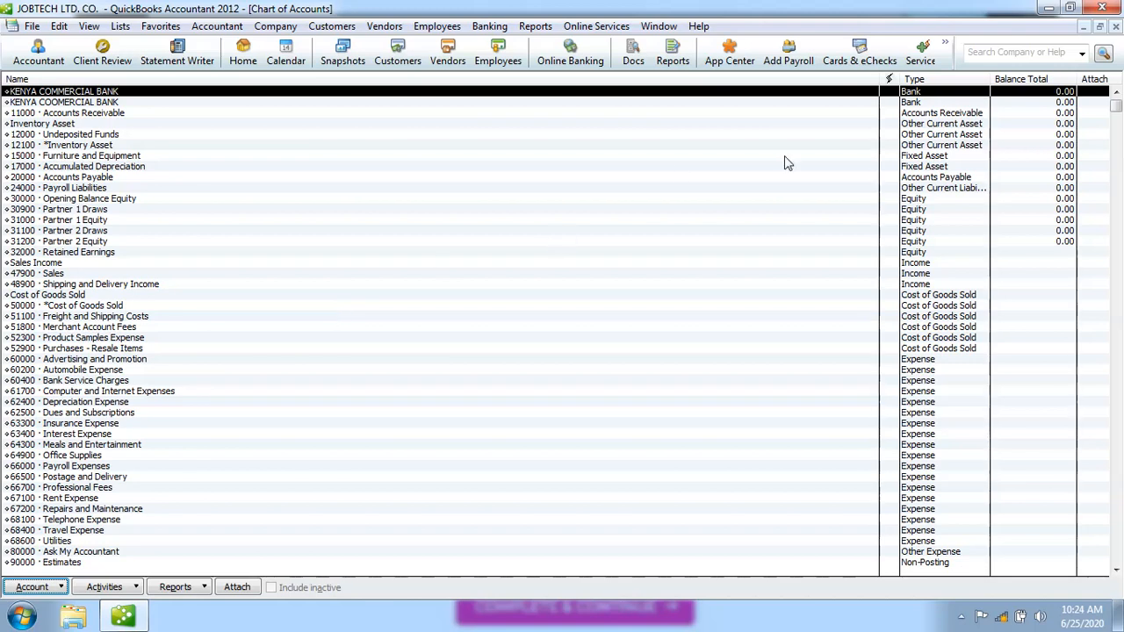
{"action": "left_click", "coordinate": [1115, 28]}
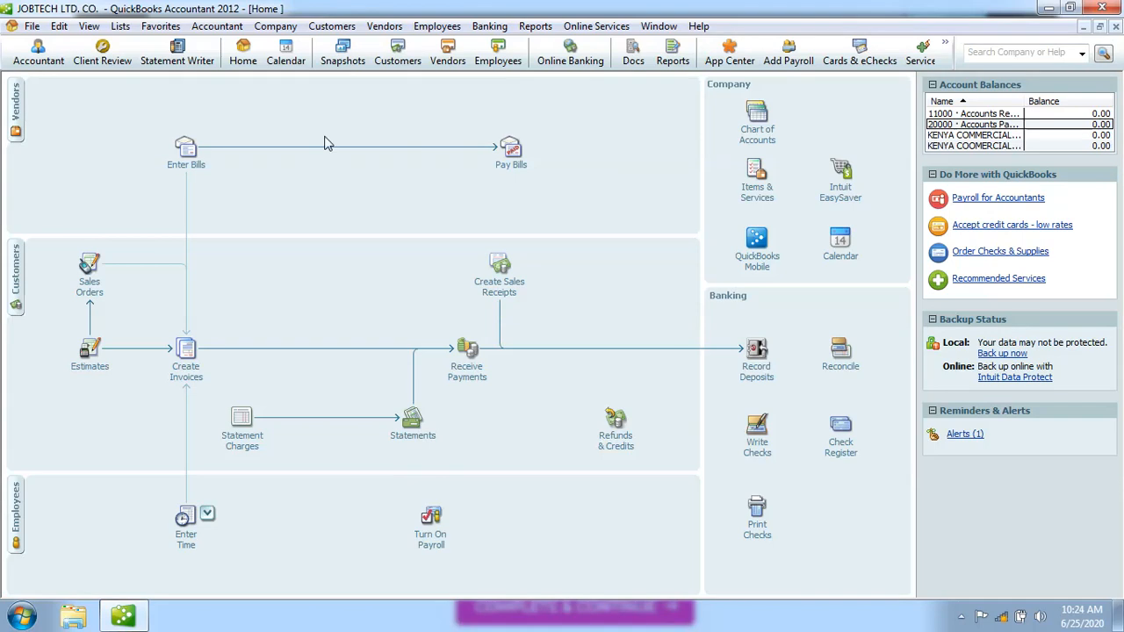
Step: Enable class tracking in the company-level Accounting preferences
{"action": "left_click", "coordinate": [59, 26]}
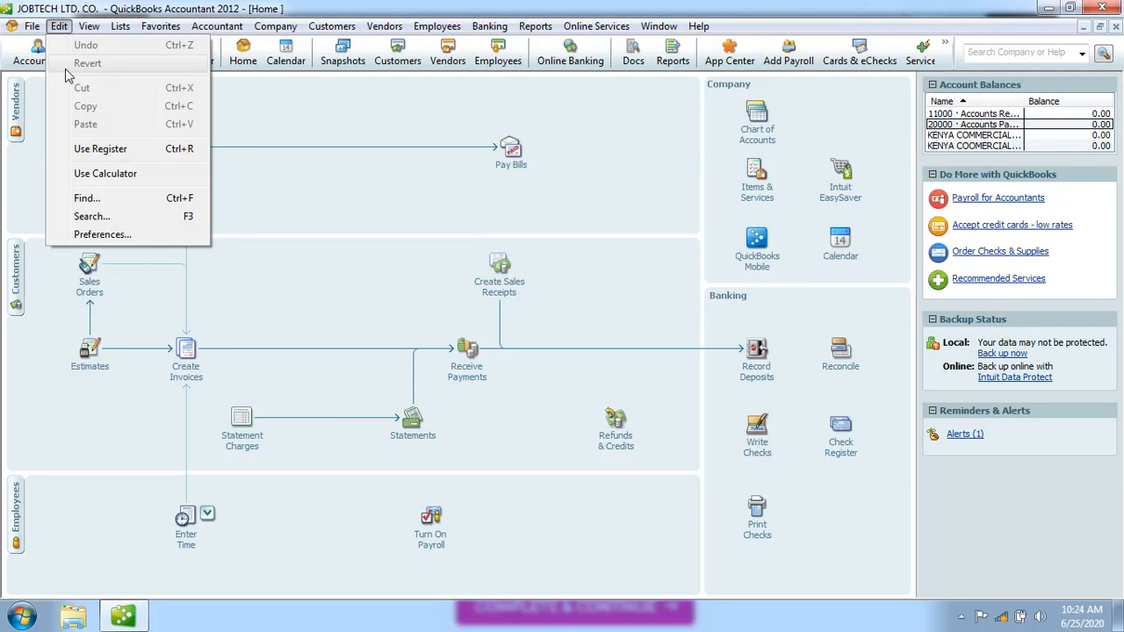
{"action": "left_click", "coordinate": [87, 235]}
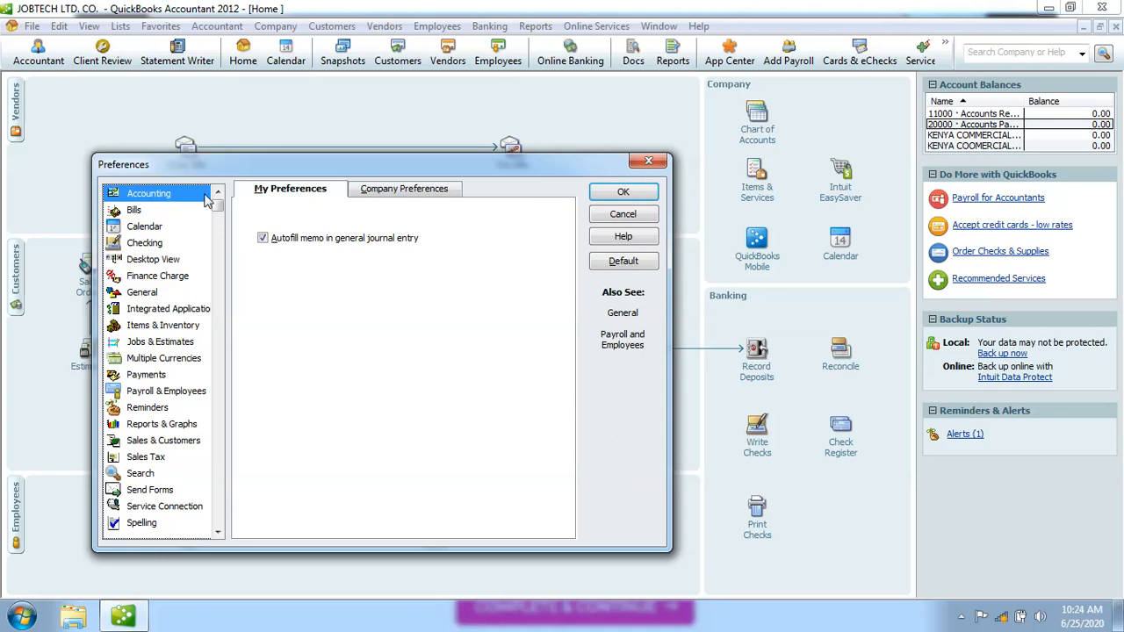
{"action": "left_click", "coordinate": [397, 193]}
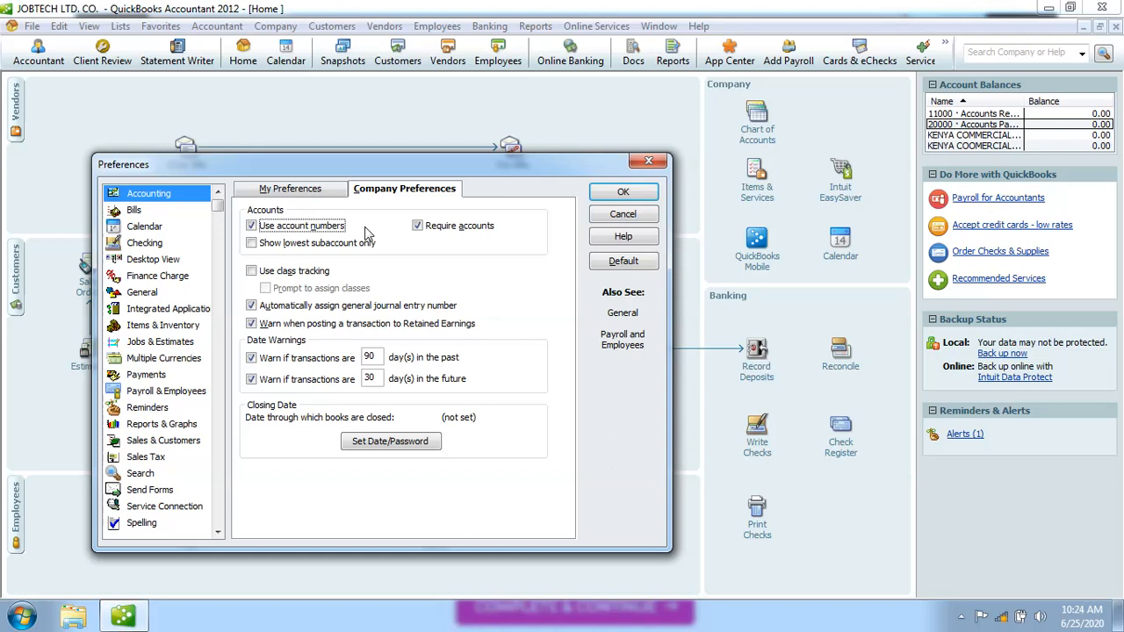
{"action": "left_click", "coordinate": [252, 272]}
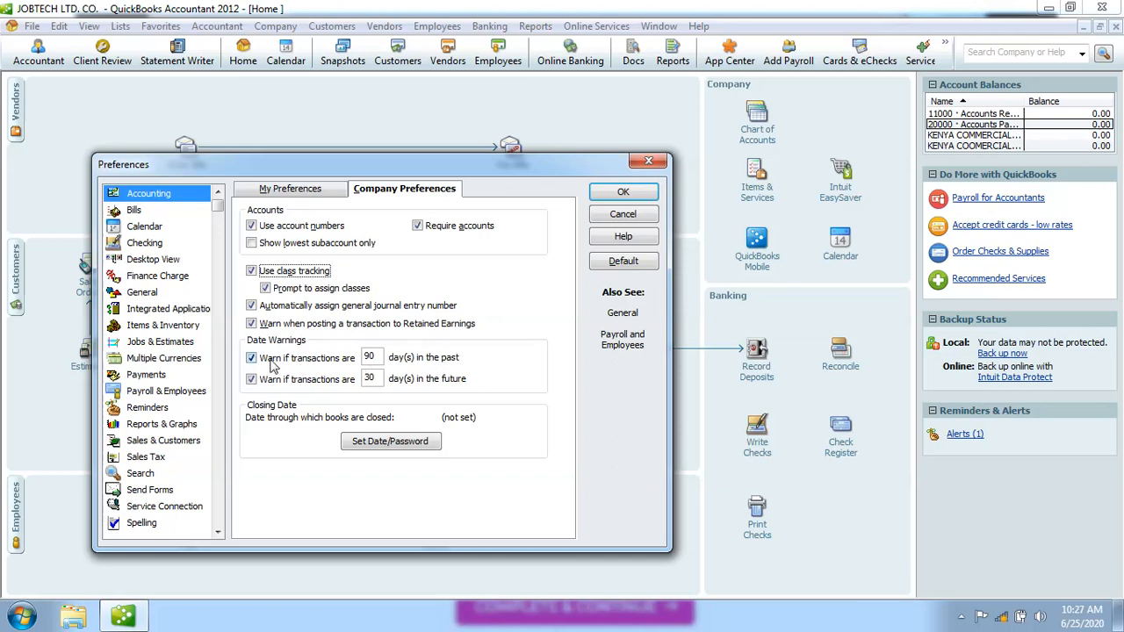
Step: Try a 45-day warning for past-dated transactions and set it back to 90 days
{"action": "left_click", "coordinate": [369, 355]}
{"action": "key", "text": "BackSpace"}
{"action": "key", "text": "BackSpace"}
{"action": "type", "text": "45"}
{"action": "key", "text": "BackSpace"}
{"action": "key", "text": "BackSpace"}
{"action": "type", "text": "90"}
Step: Set the date warning for future transactions to 15 days
{"action": "left_click", "coordinate": [374, 379]}
{"action": "key", "text": "BackSpace"}
{"action": "key", "text": "BackSpace"}
{"action": "type", "text": "15"}
Step: Examine the closing date and password settings and leave them without entering anything
{"action": "left_click", "coordinate": [372, 448]}
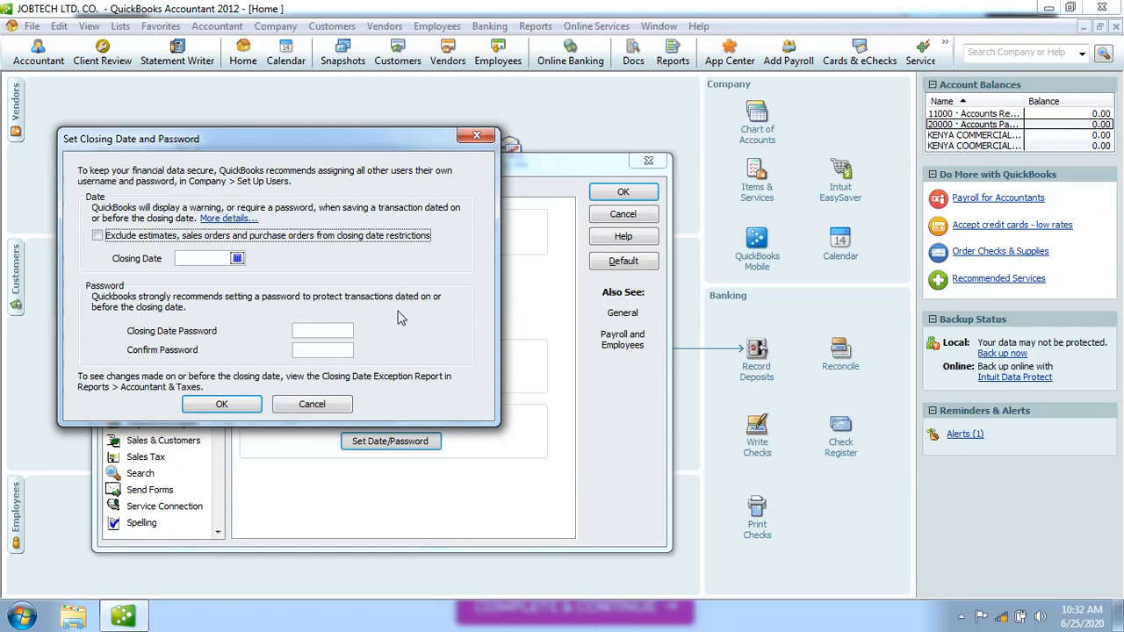
{"action": "left_click", "coordinate": [312, 404]}
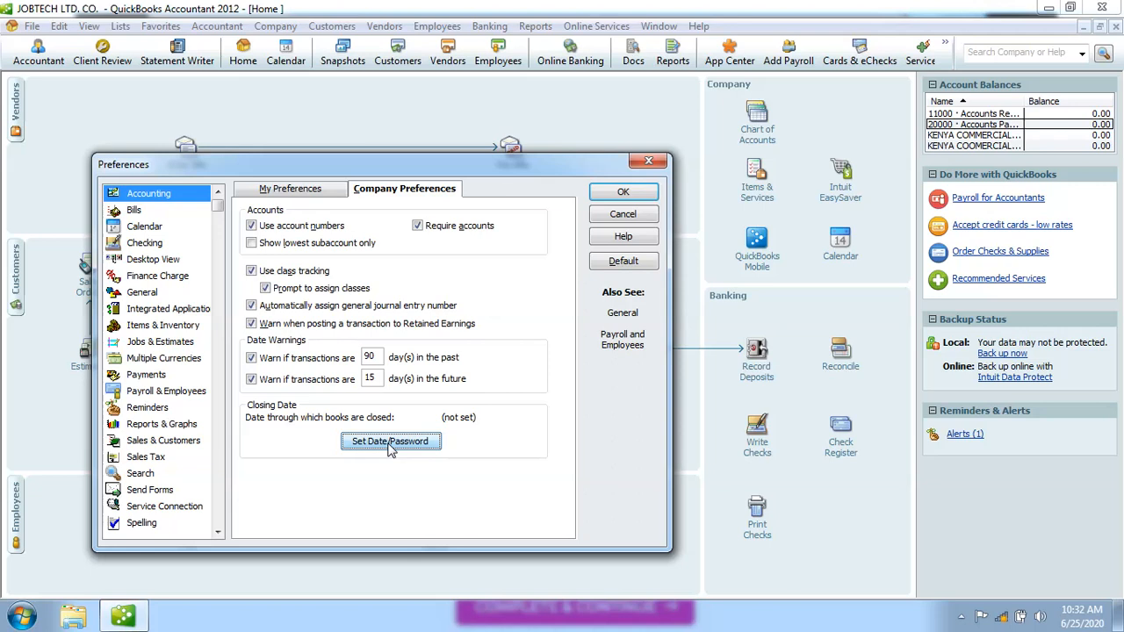
{"action": "left_click", "coordinate": [390, 441]}
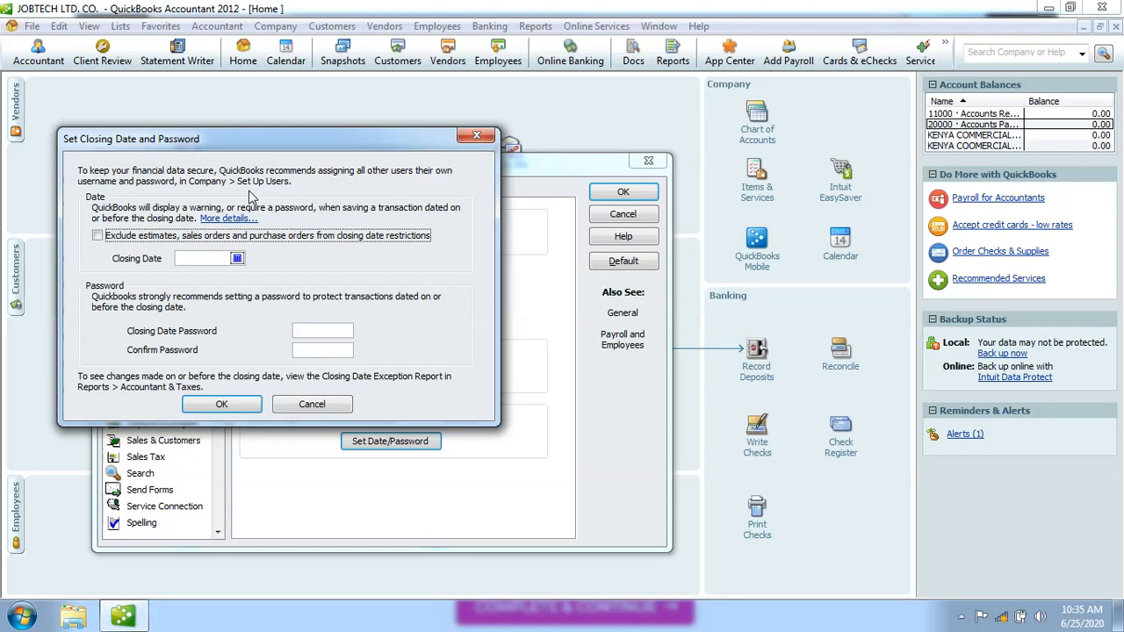
{"action": "left_click", "coordinate": [318, 330]}
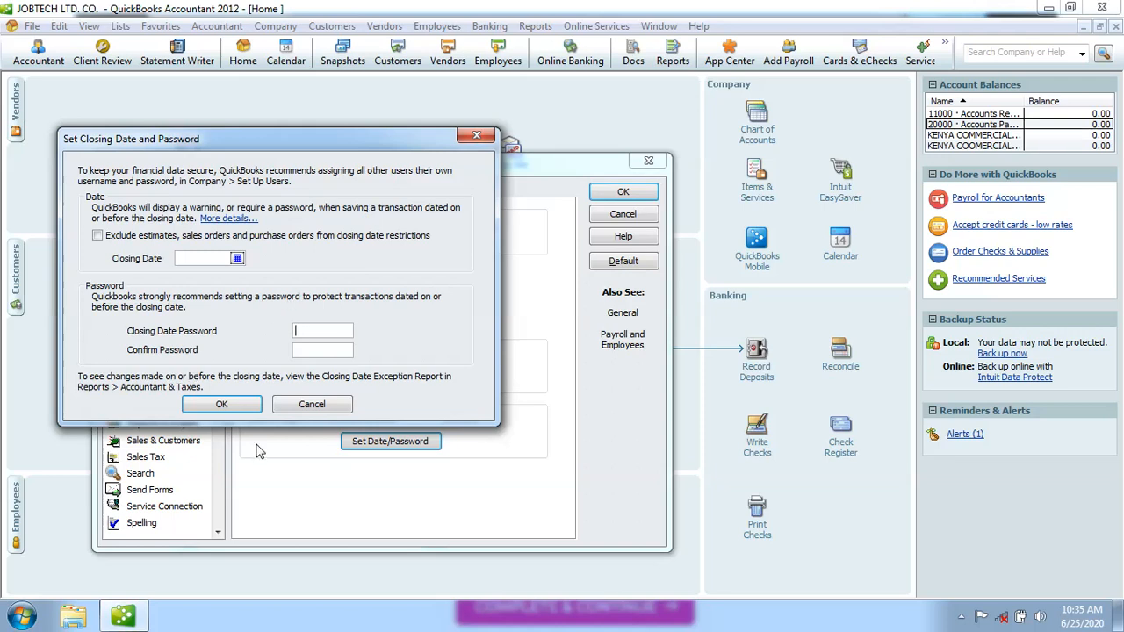
{"action": "left_click", "coordinate": [313, 406]}
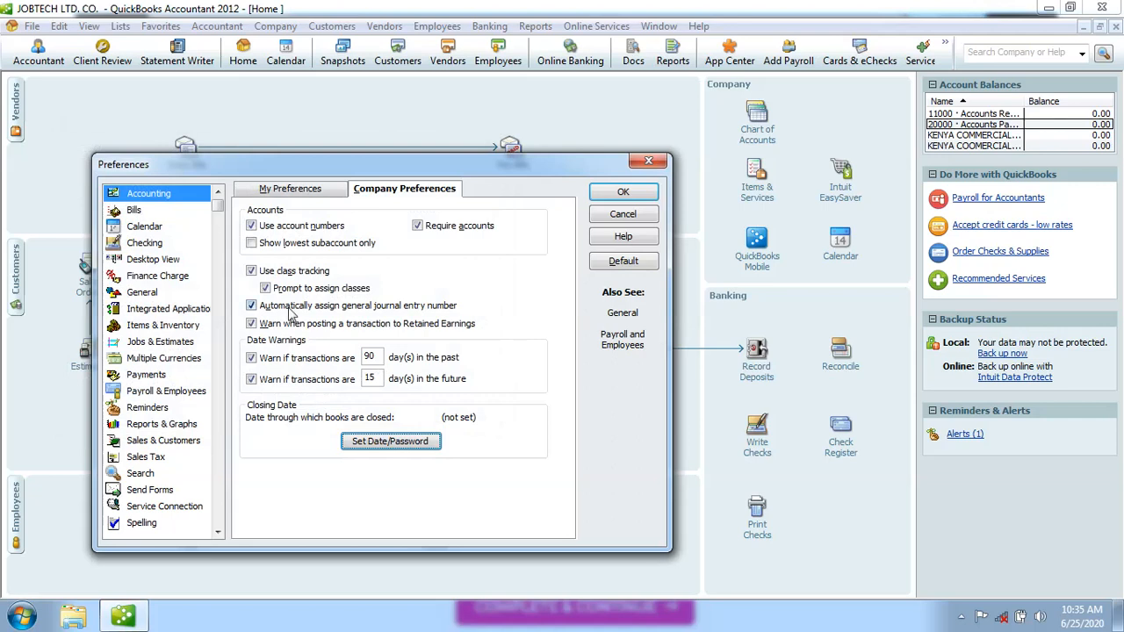
Step: Save the changed Accounting preferences and bring up the company-level preferences for Bills
{"action": "left_click", "coordinate": [134, 211]}
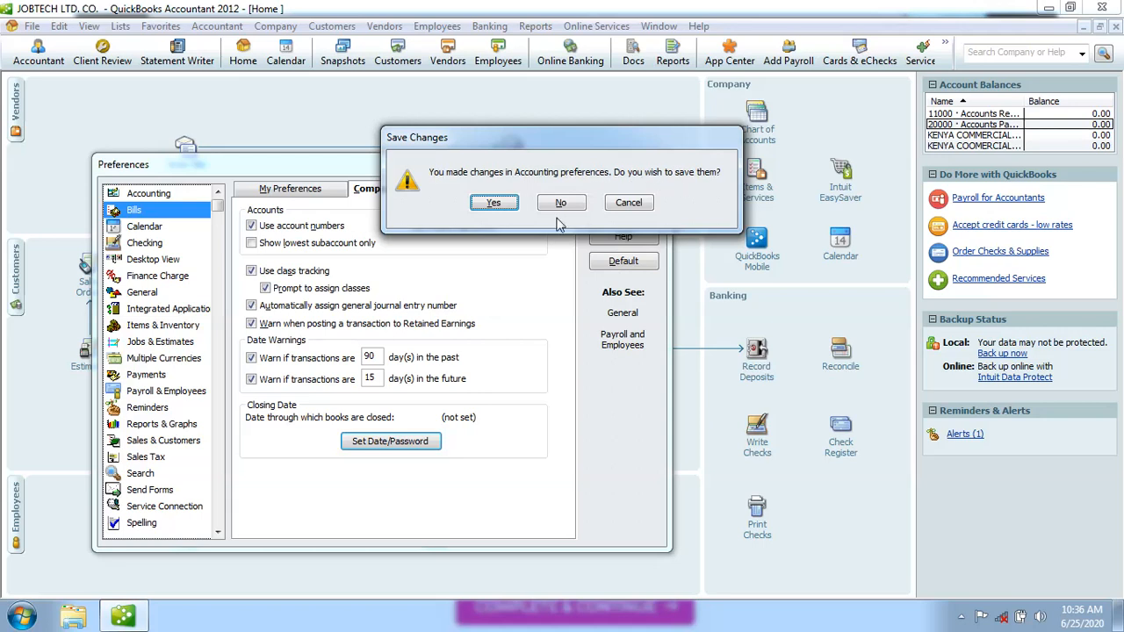
{"action": "left_click", "coordinate": [500, 209]}
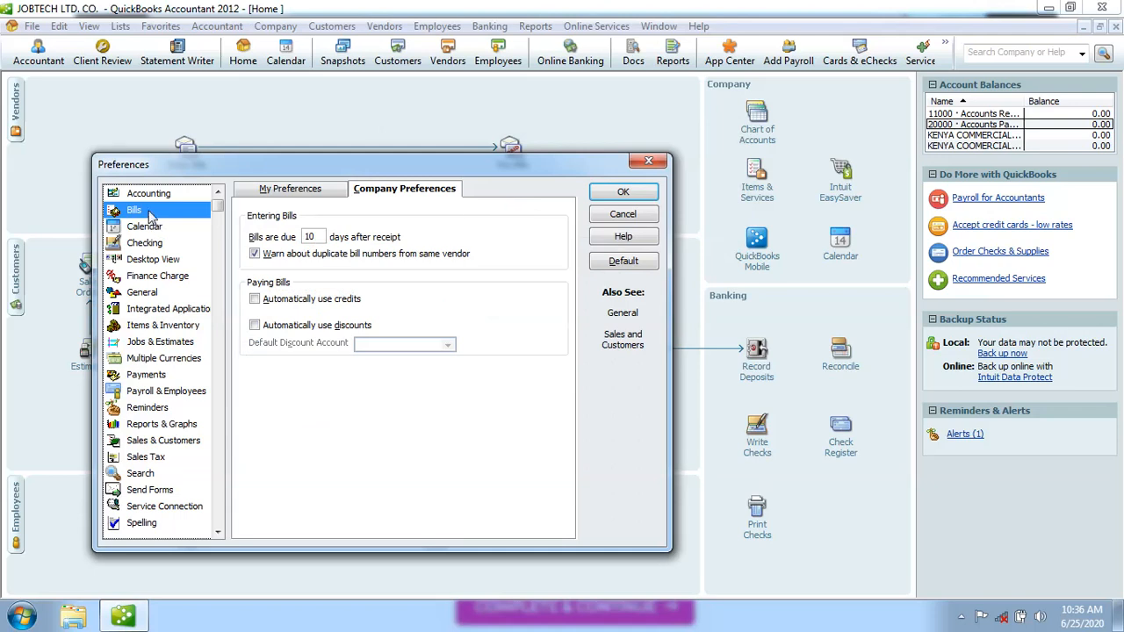
{"action": "left_click", "coordinate": [285, 190]}
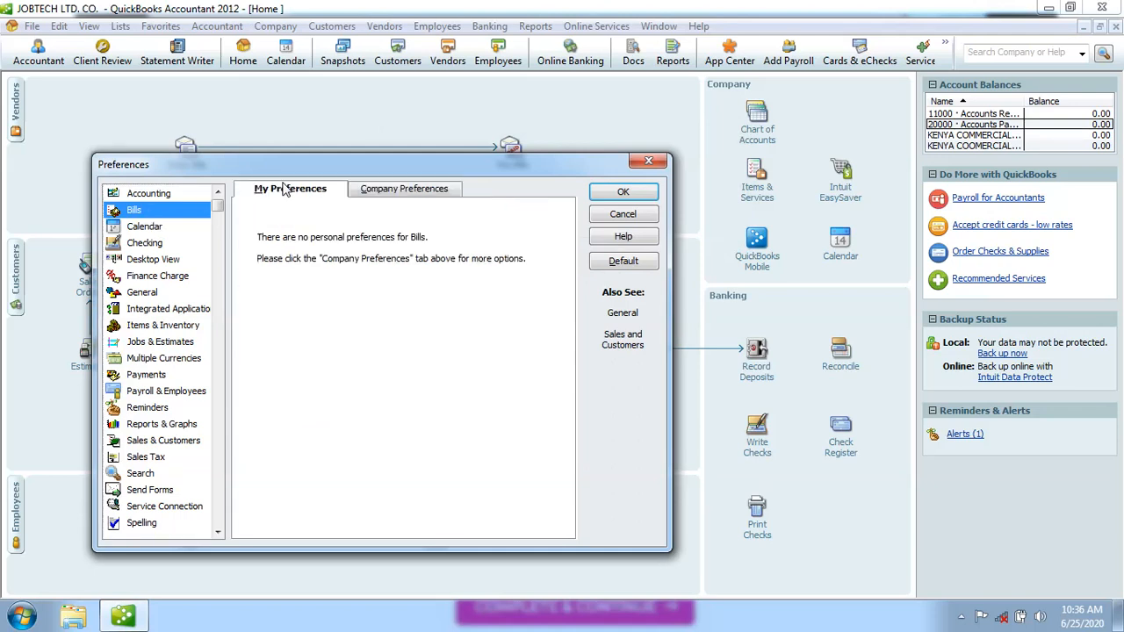
{"action": "left_click", "coordinate": [392, 191]}
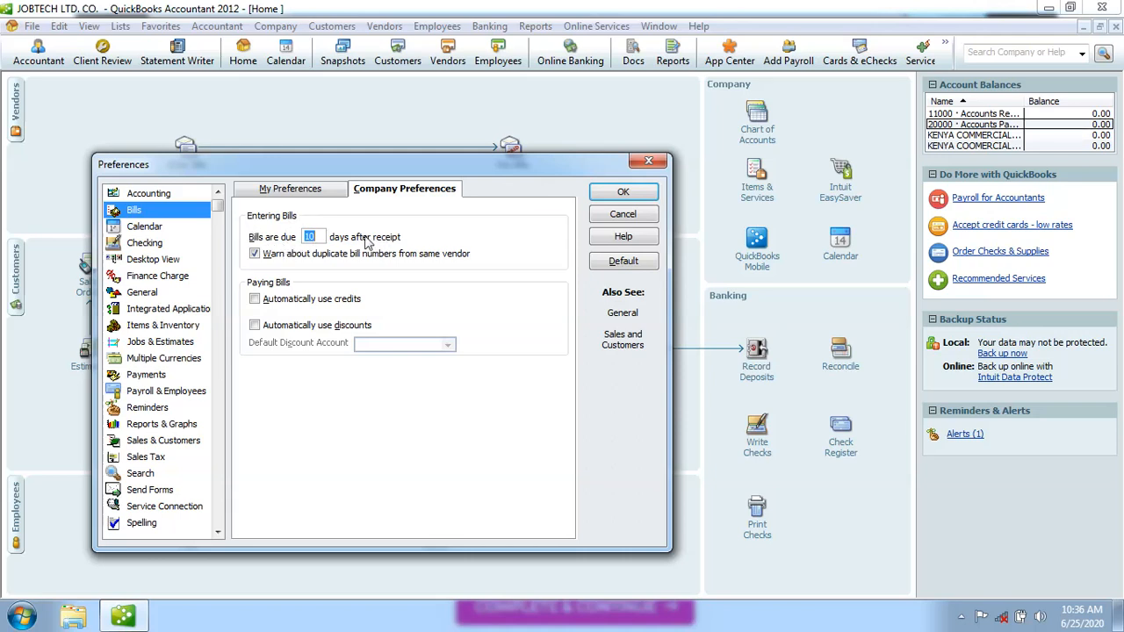
Step: Set bills to be due 15 days after receipt
{"action": "left_click", "coordinate": [317, 235]}
{"action": "key", "text": "BackSpace"}
{"action": "key", "text": "BackSpace"}
{"action": "type", "text": "30"}
{"action": "key", "text": "BackSpace"}
{"action": "key", "text": "BackSpace"}
{"action": "type", "text": "1"}
Step: Enable the automatic use of both credits and discounts when paying bills
{"action": "left_click", "coordinate": [254, 300]}
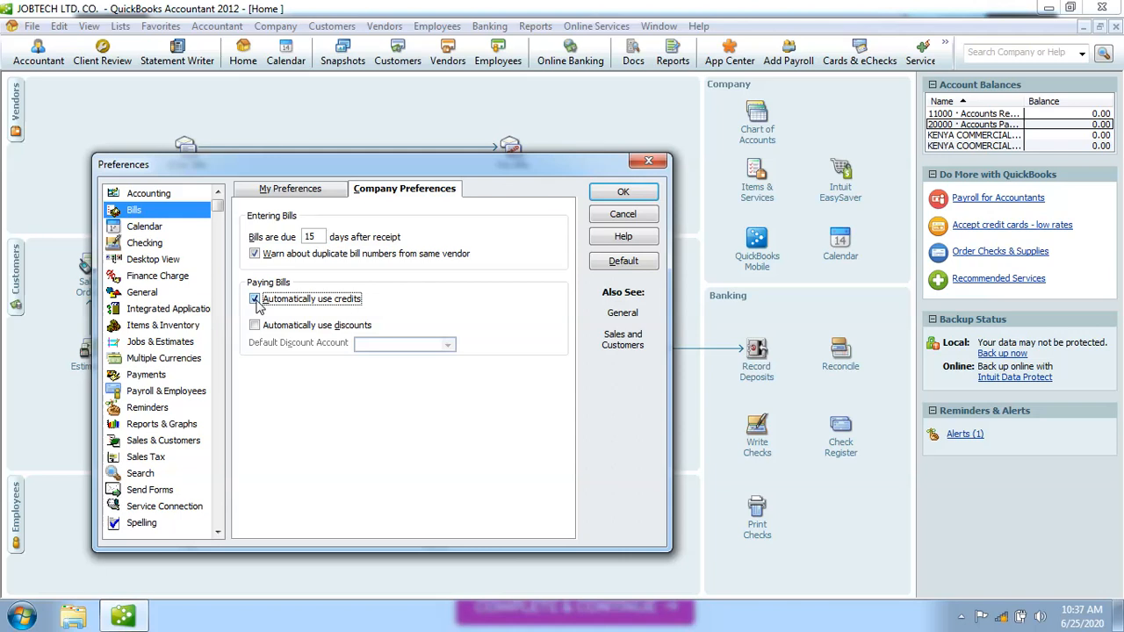
{"action": "left_click", "coordinate": [255, 301]}
{"action": "left_click", "coordinate": [256, 326]}
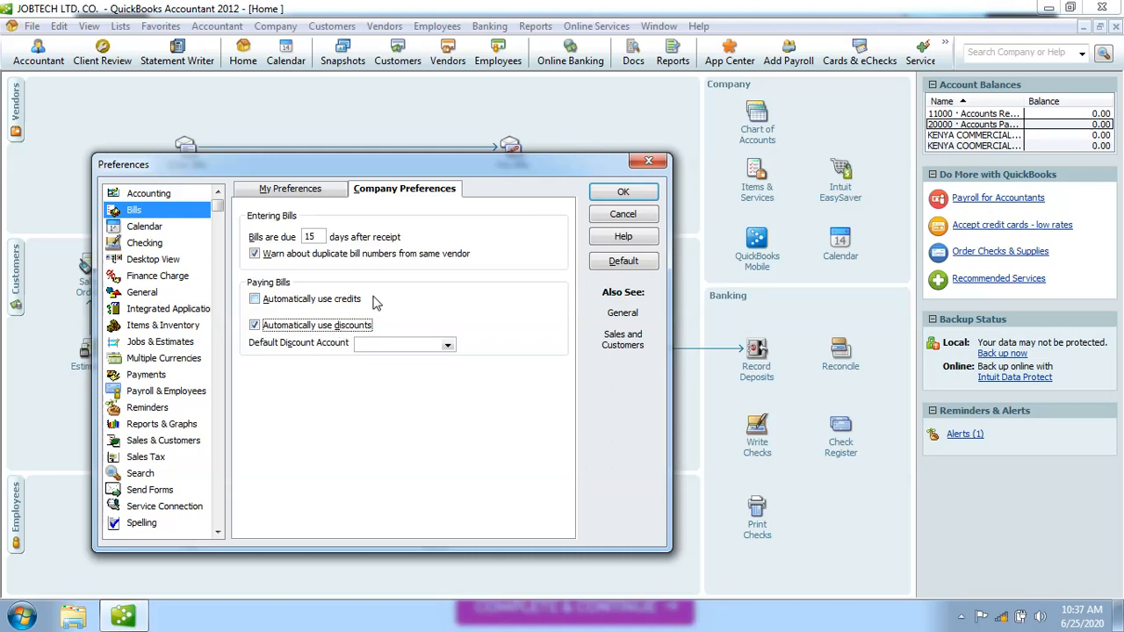
{"action": "left_click", "coordinate": [255, 300]}
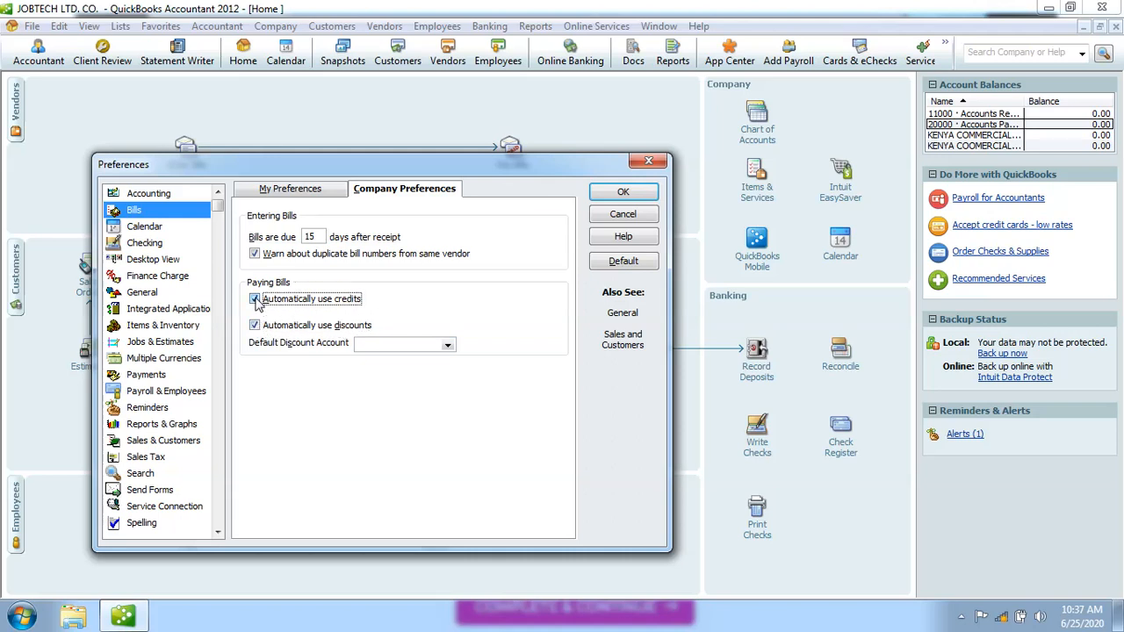
Step: Disable the automatic use of credits and discounts when paying bills, and save the changed Bills preferences
{"action": "left_click", "coordinate": [254, 326]}
{"action": "left_click", "coordinate": [255, 299]}
{"action": "left_click", "coordinate": [256, 327]}
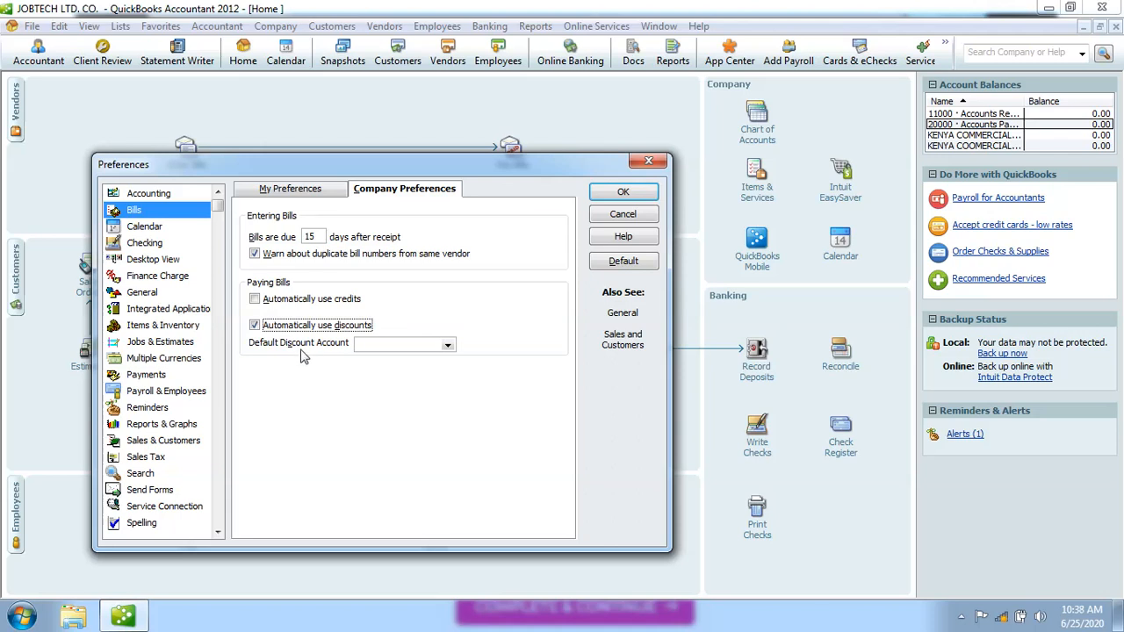
{"action": "left_click", "coordinate": [448, 345]}
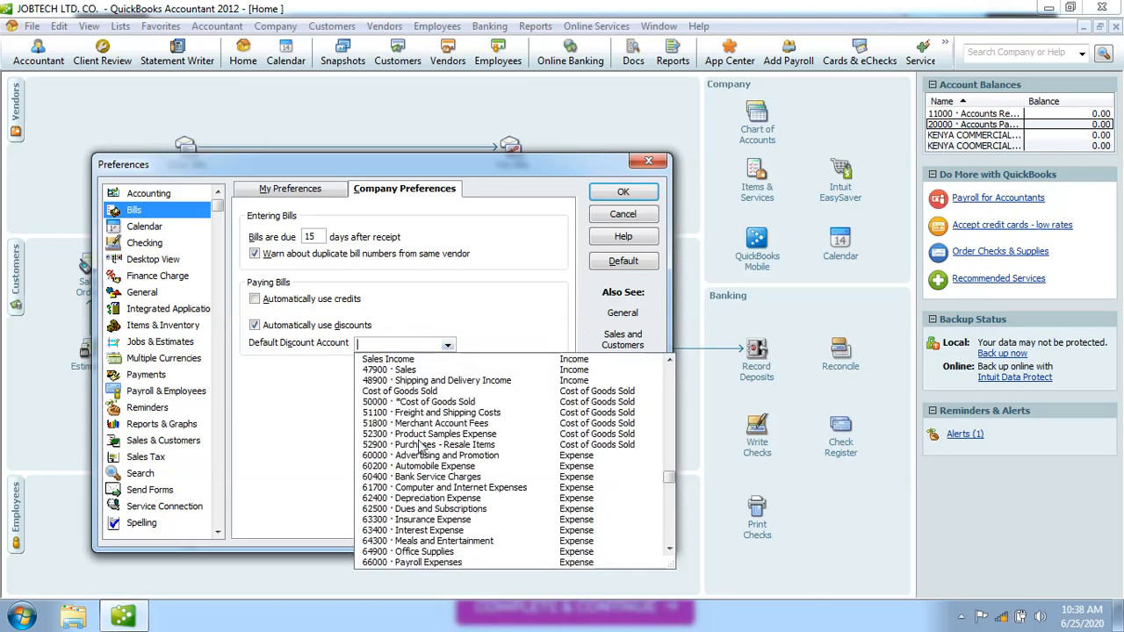
{"action": "left_click", "coordinate": [444, 302]}
{"action": "left_click", "coordinate": [254, 299]}
{"action": "left_click", "coordinate": [255, 326]}
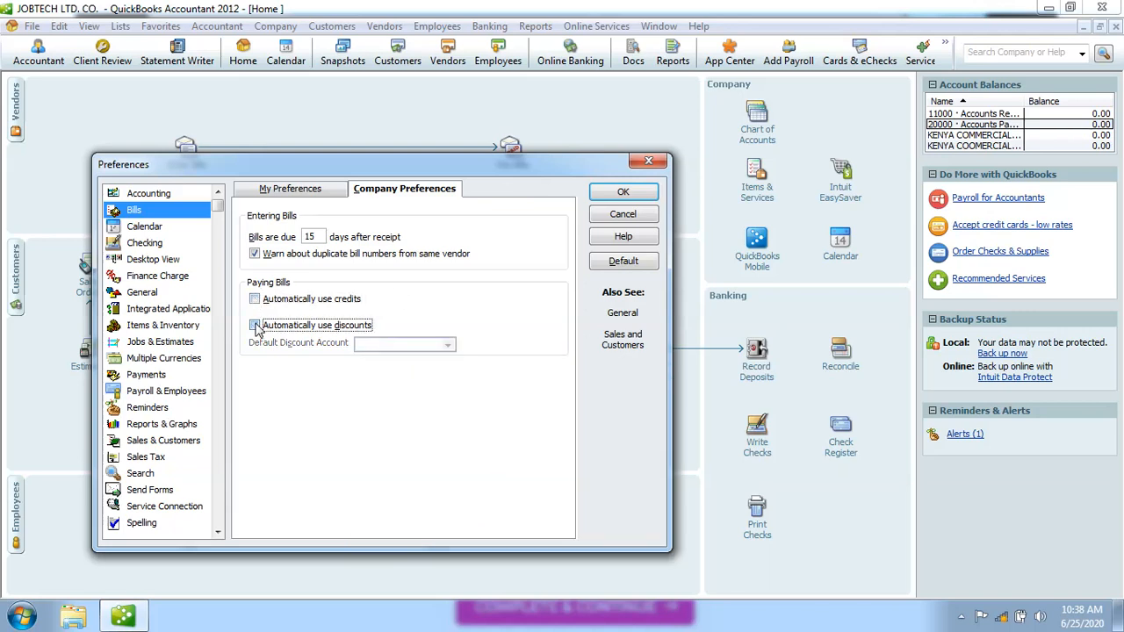
{"action": "left_click", "coordinate": [158, 230]}
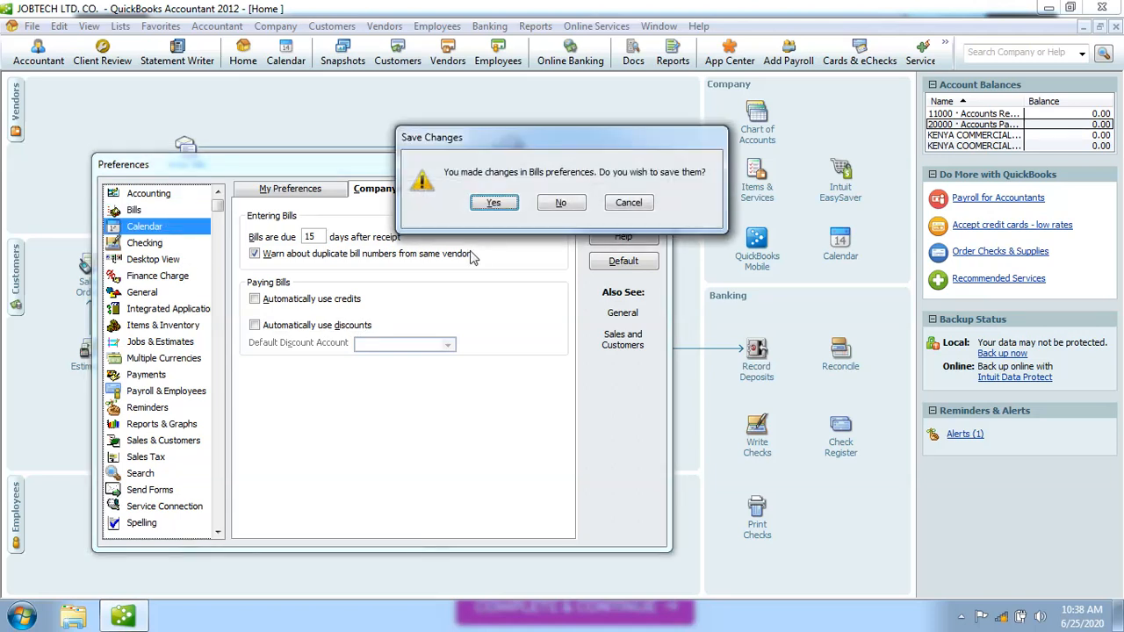
{"action": "left_click", "coordinate": [494, 204]}
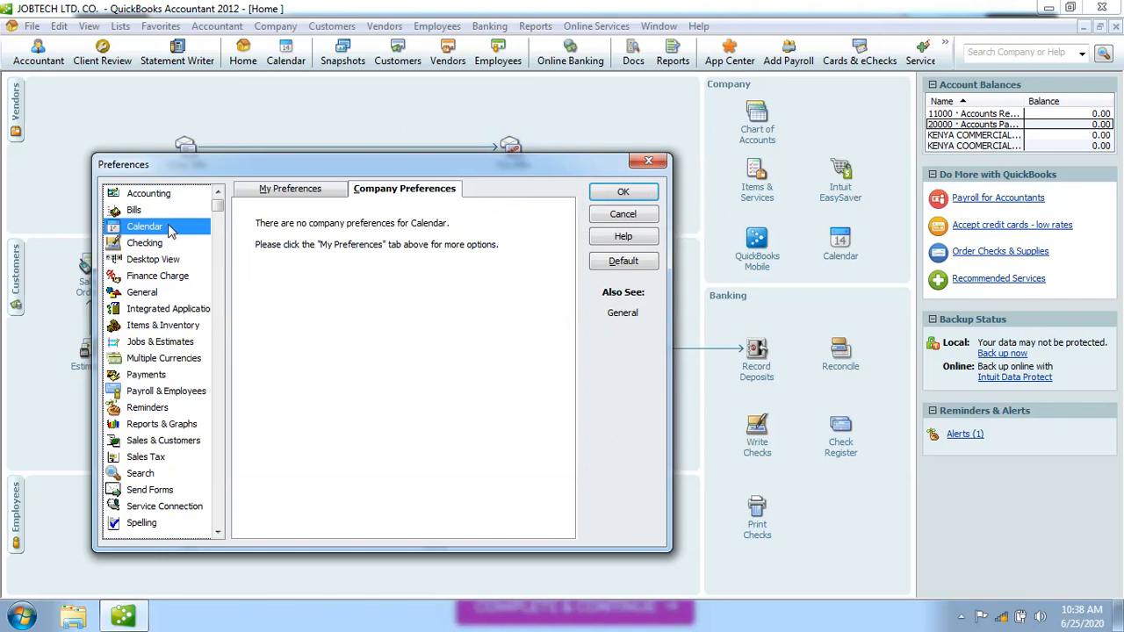
Step: Look through the personal preferences for Calendar, Checking and Desktop View
{"action": "left_click", "coordinate": [281, 191]}
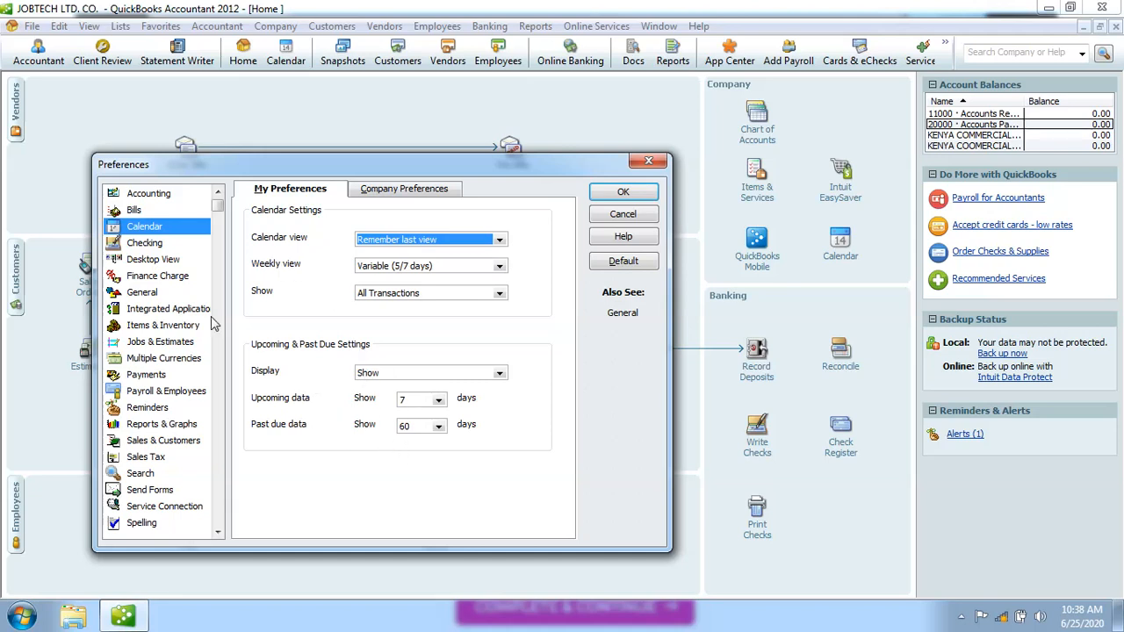
{"action": "left_click", "coordinate": [149, 243]}
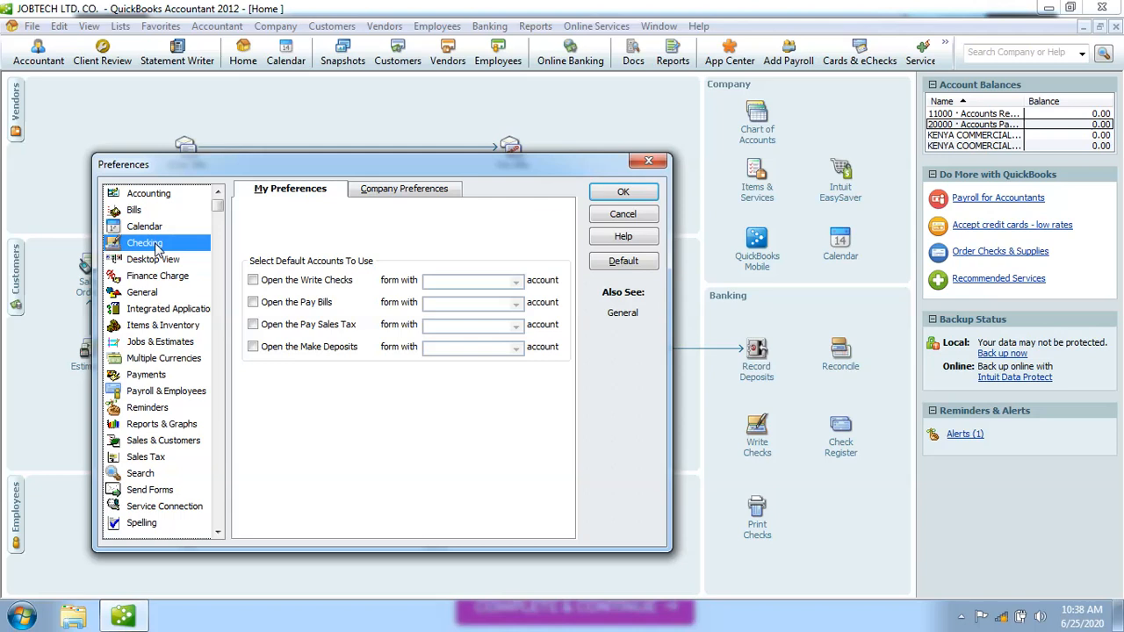
{"action": "left_click", "coordinate": [172, 262]}
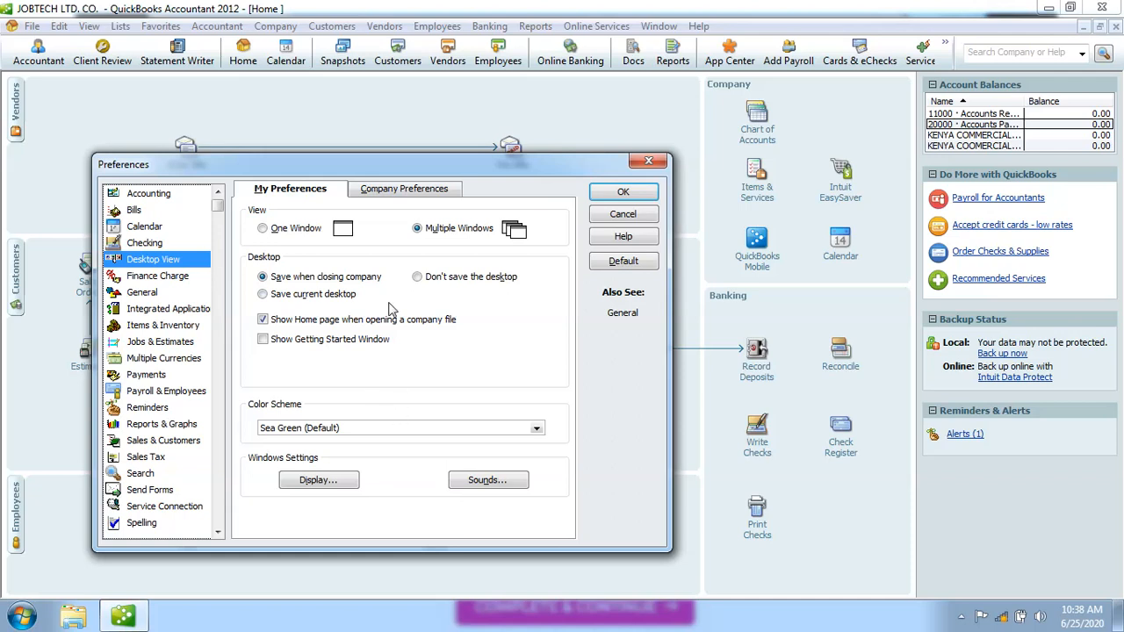
Step: Try the One Window view for the desktop and return it to Multiple Windows
{"action": "left_click", "coordinate": [262, 228]}
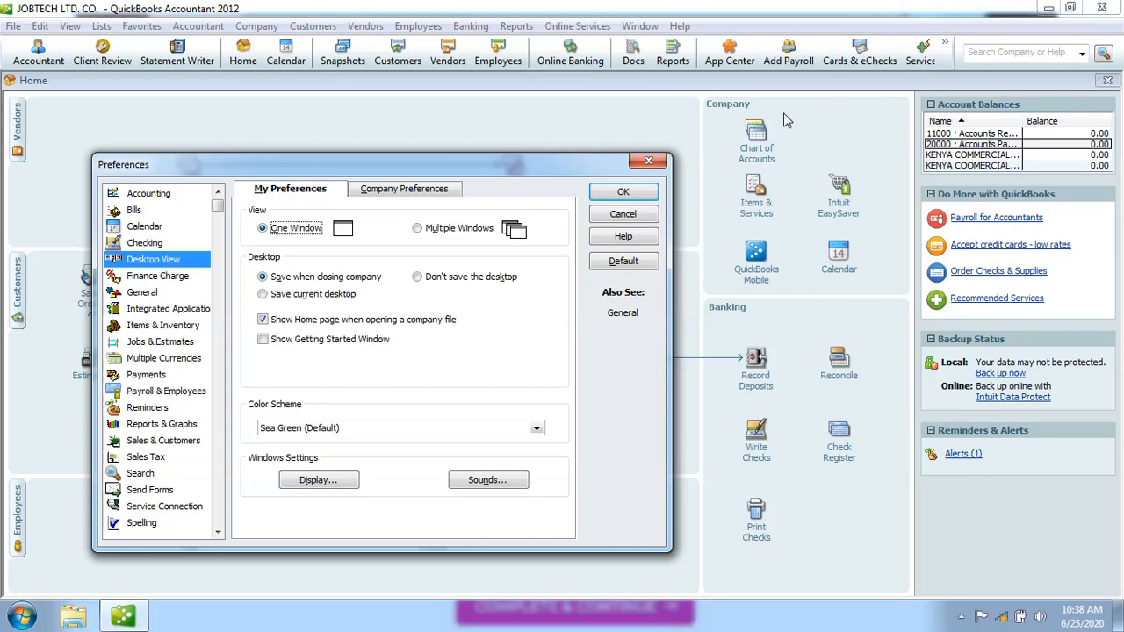
{"action": "left_click", "coordinate": [418, 229]}
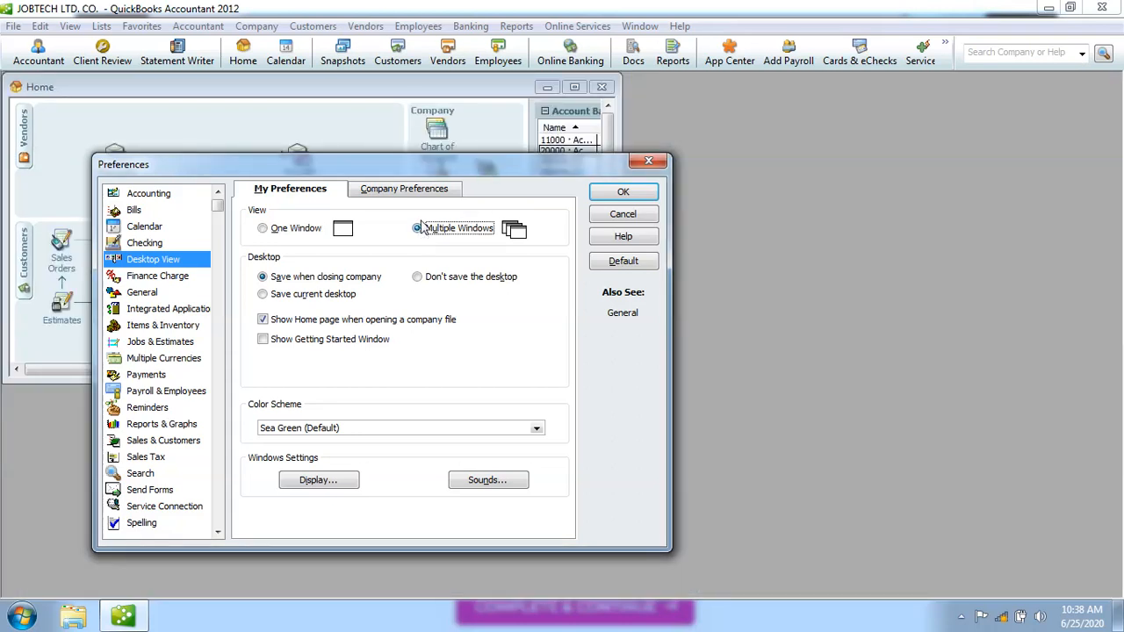
{"action": "left_click", "coordinate": [576, 89]}
{"action": "left_click", "coordinate": [262, 229]}
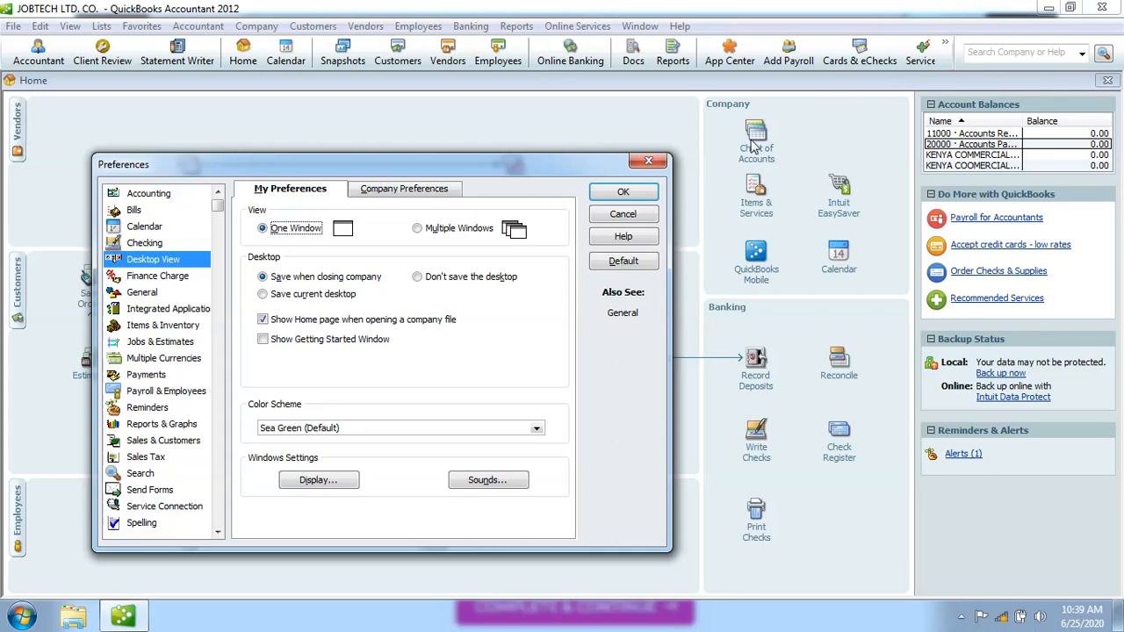
{"action": "left_click", "coordinate": [419, 230]}
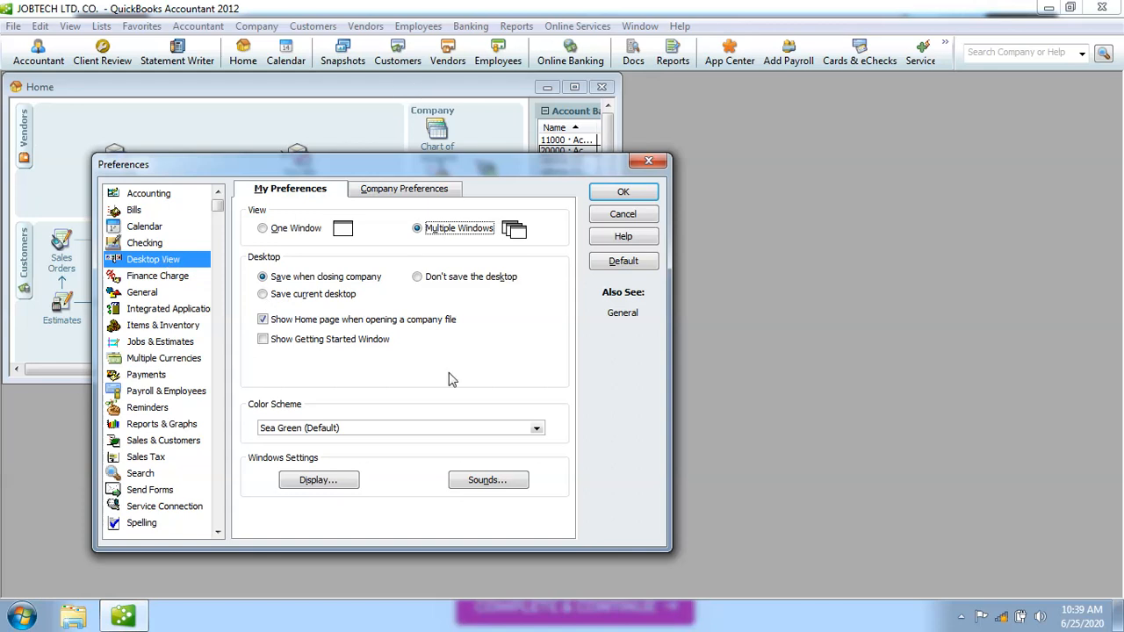
Step: Review the company-level preferences for Desktop View and Finance Charge without changing them
{"action": "left_click", "coordinate": [406, 190]}
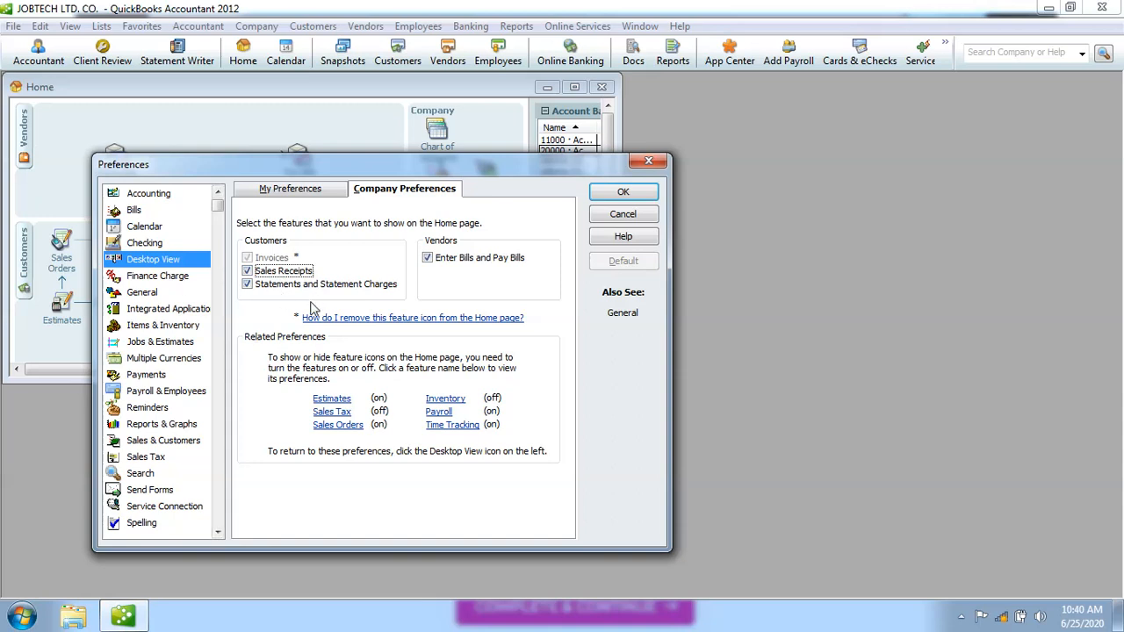
{"action": "left_click", "coordinate": [175, 277]}
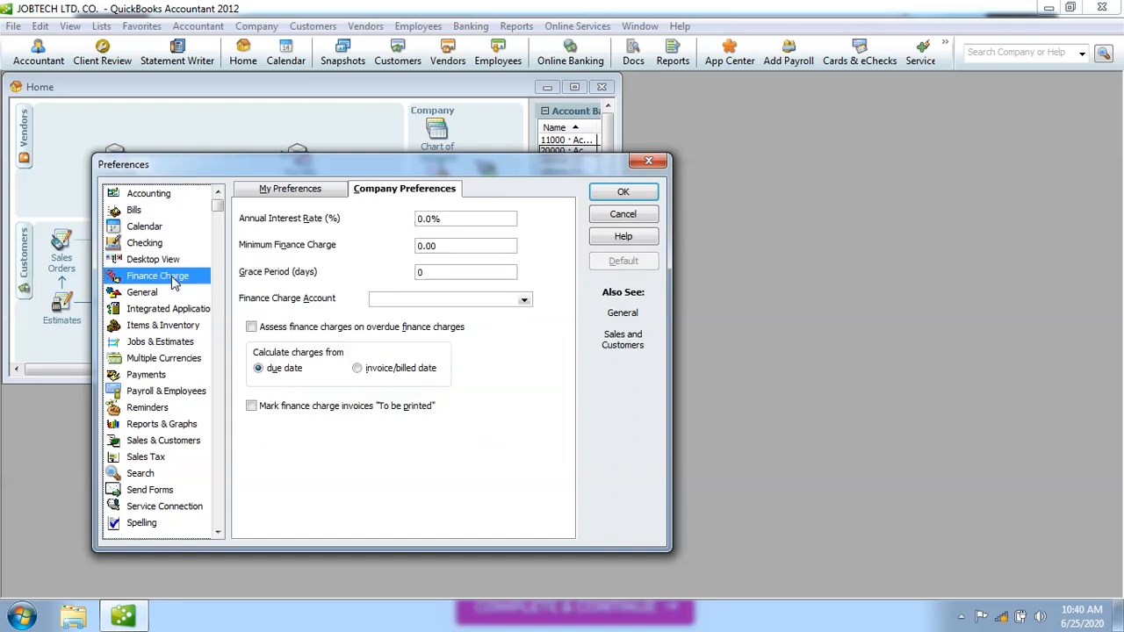
{"action": "left_click", "coordinate": [318, 193]}
{"action": "left_click", "coordinate": [390, 189]}
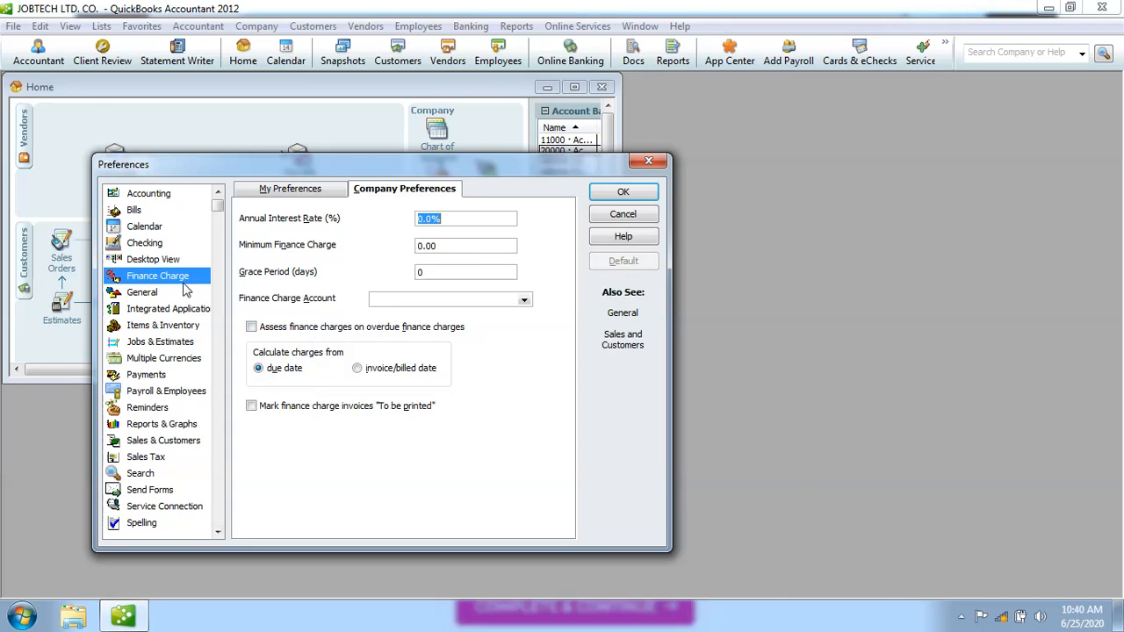
Step: Try the Decimal time format in the General company preferences and return it to Minutes
{"action": "left_click", "coordinate": [149, 299]}
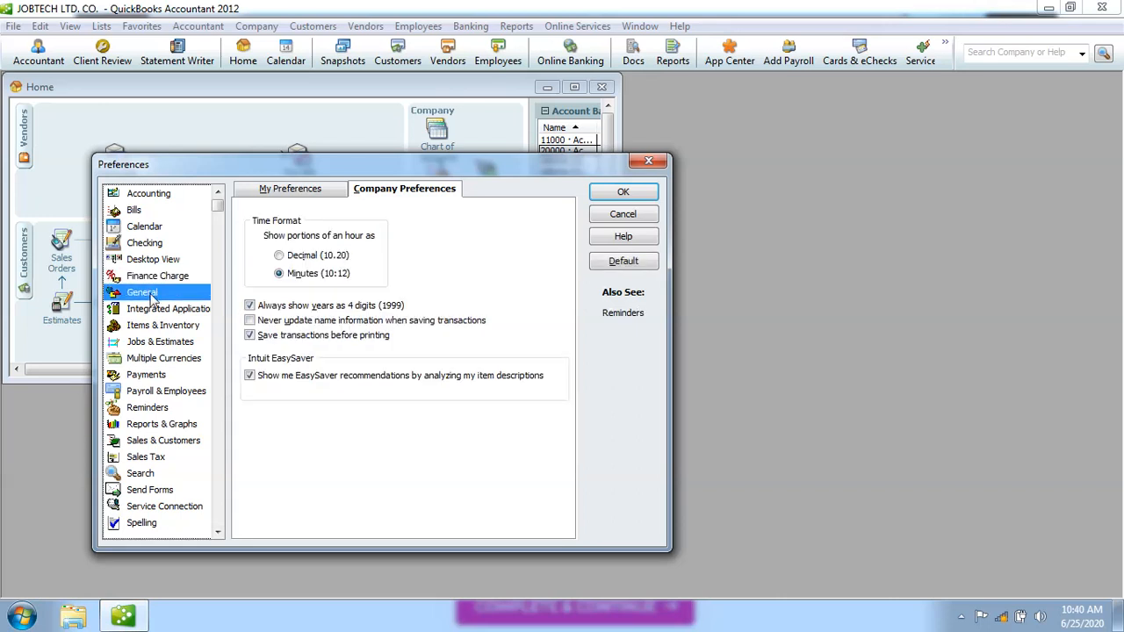
{"action": "left_click", "coordinate": [281, 256]}
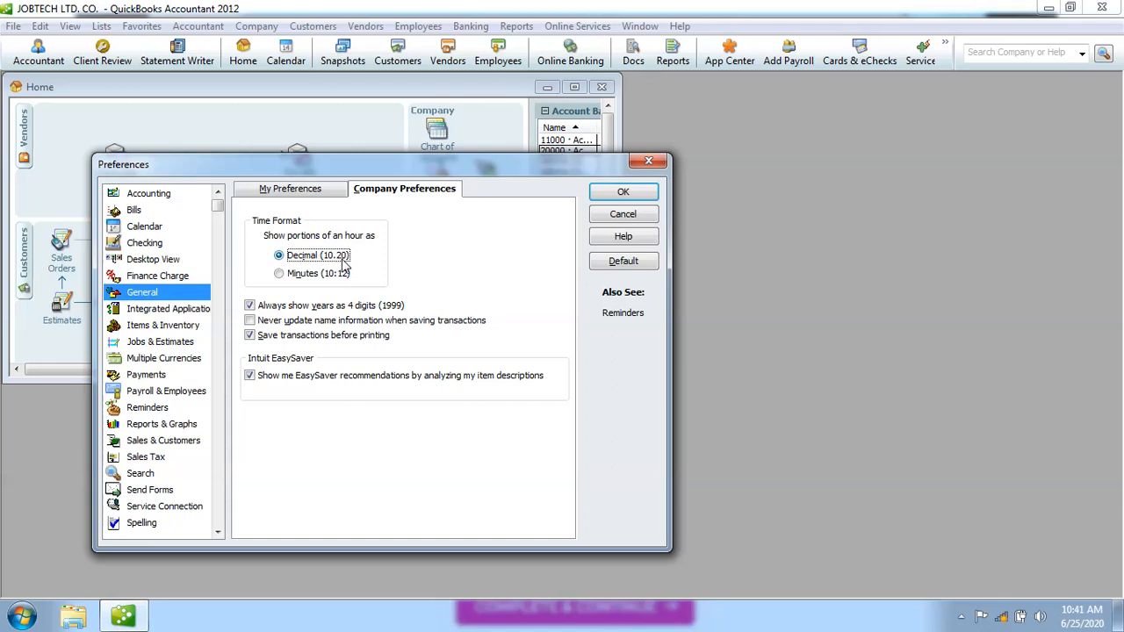
{"action": "left_click", "coordinate": [280, 274]}
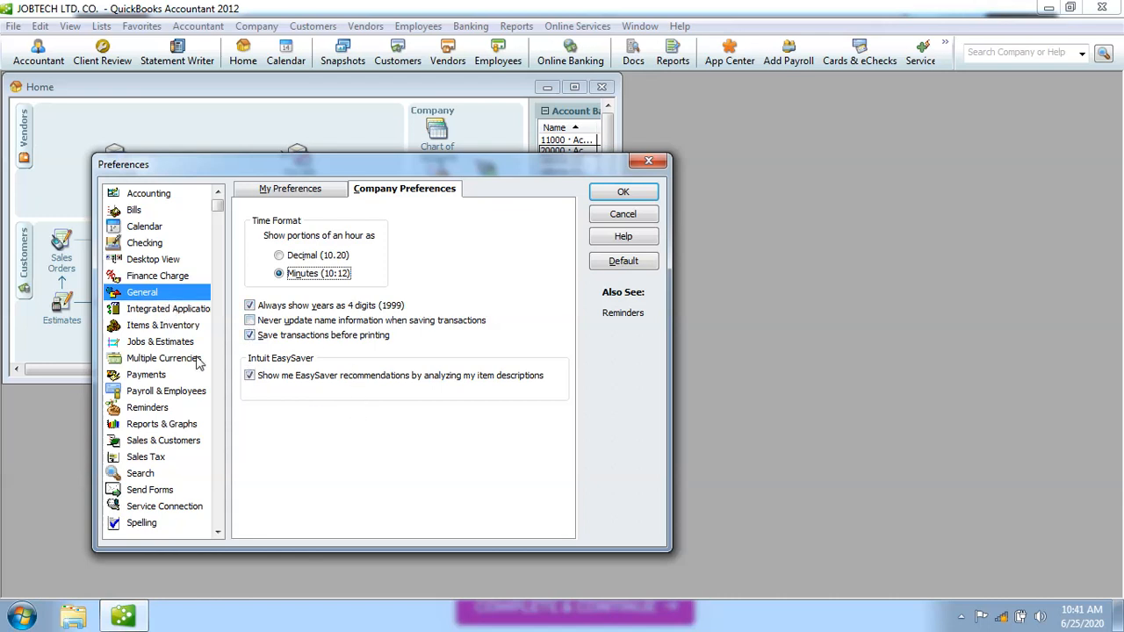
Step: View the Items & Inventory company preferences, close the Preferences window and maximize the Home window
{"action": "left_click", "coordinate": [179, 327]}
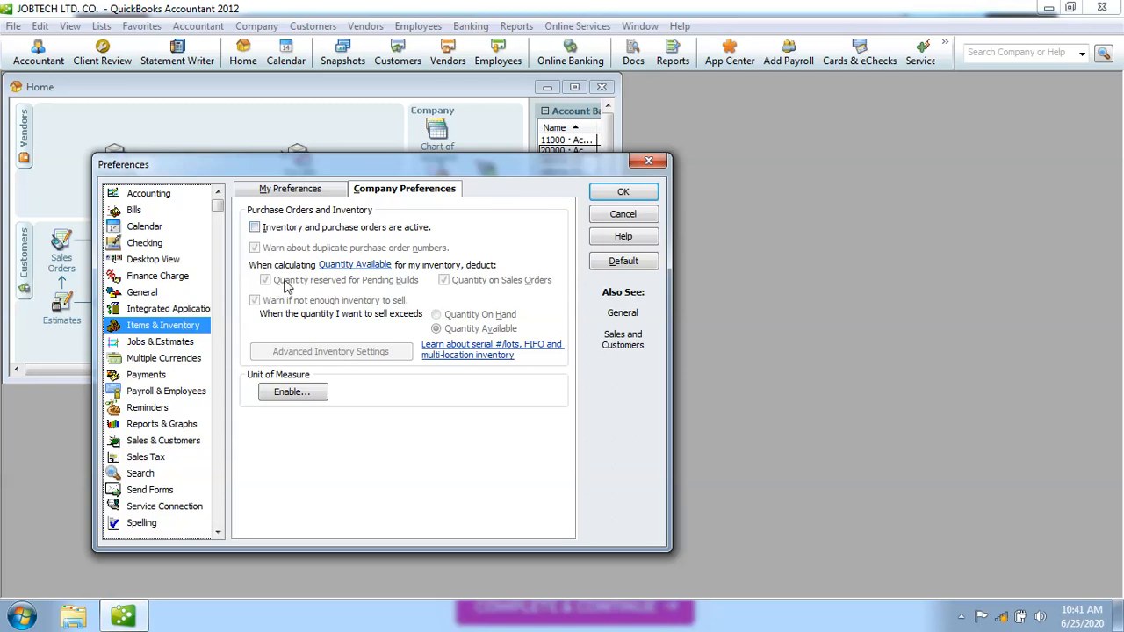
{"action": "left_click", "coordinate": [622, 195]}
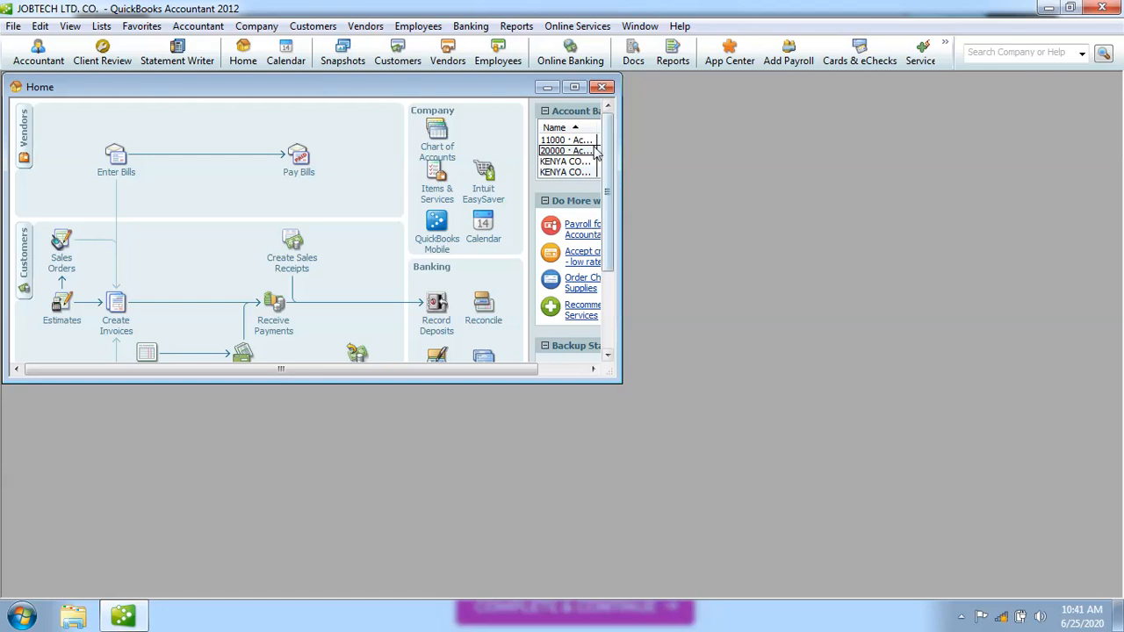
{"action": "left_click", "coordinate": [574, 87]}
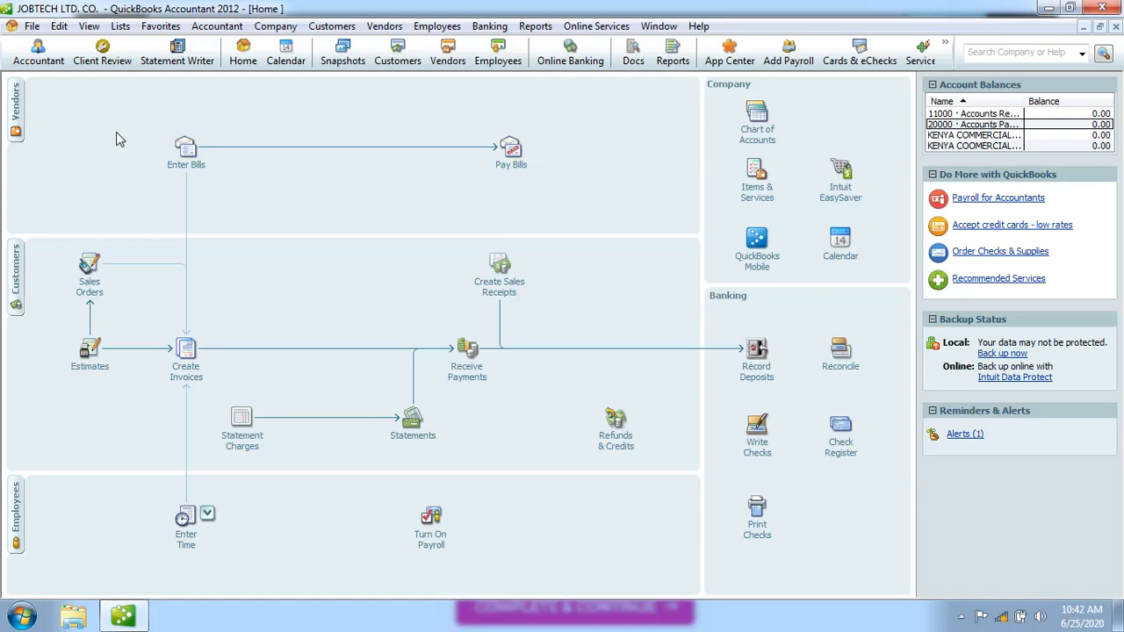
Step: Reopen the company preferences for Items & Inventory and activate inventory and purchase orders
{"action": "left_click", "coordinate": [58, 26]}
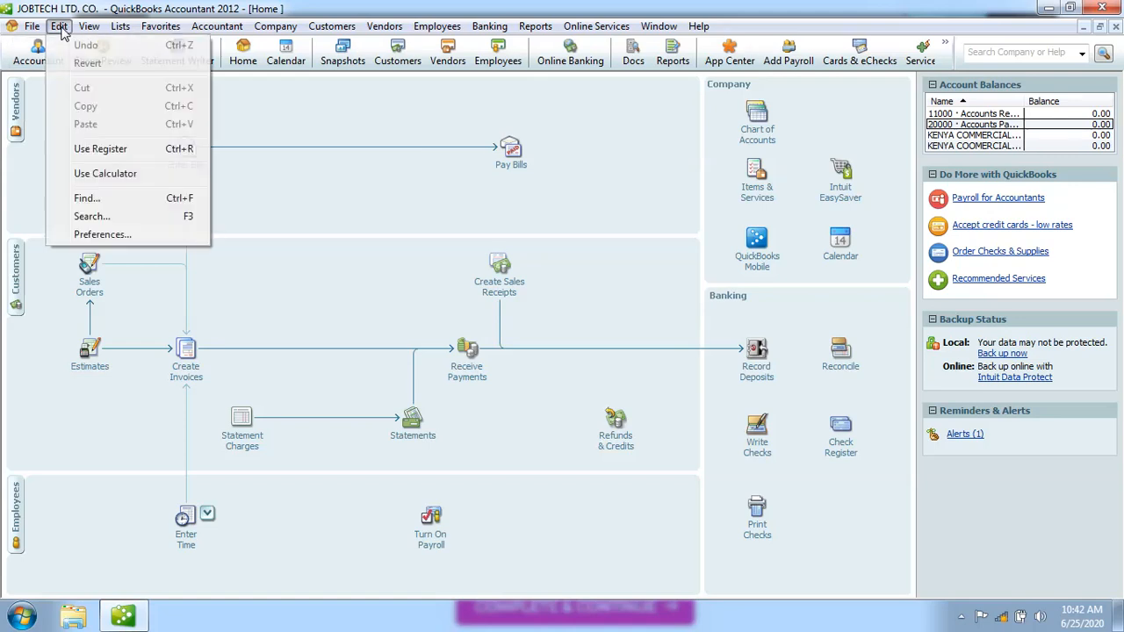
{"action": "left_click", "coordinate": [99, 241]}
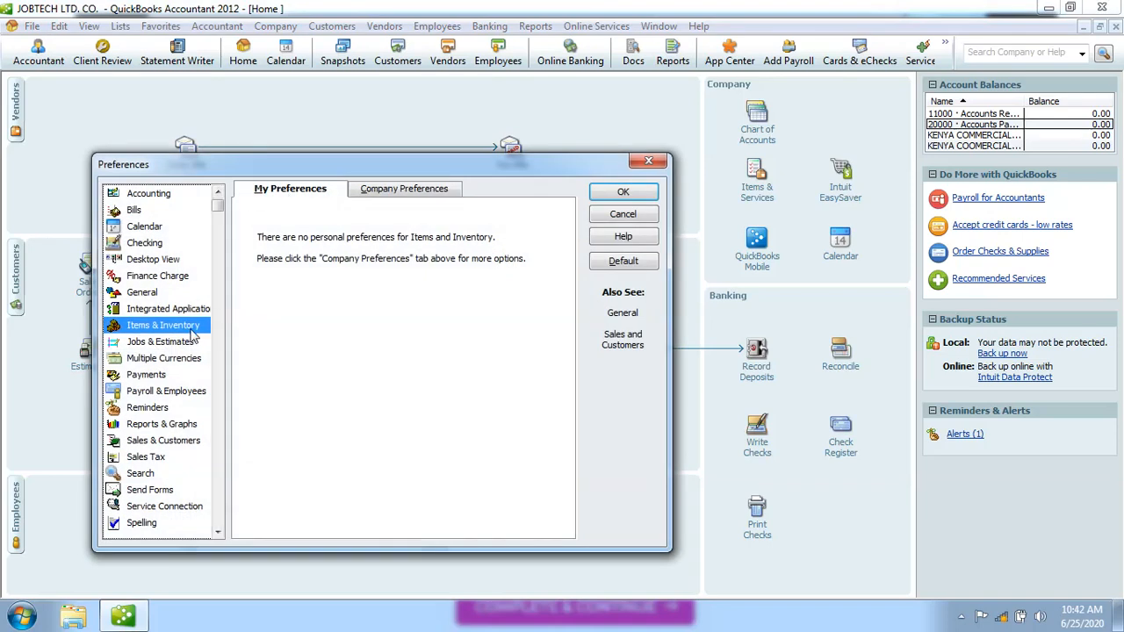
{"action": "left_click", "coordinate": [400, 192]}
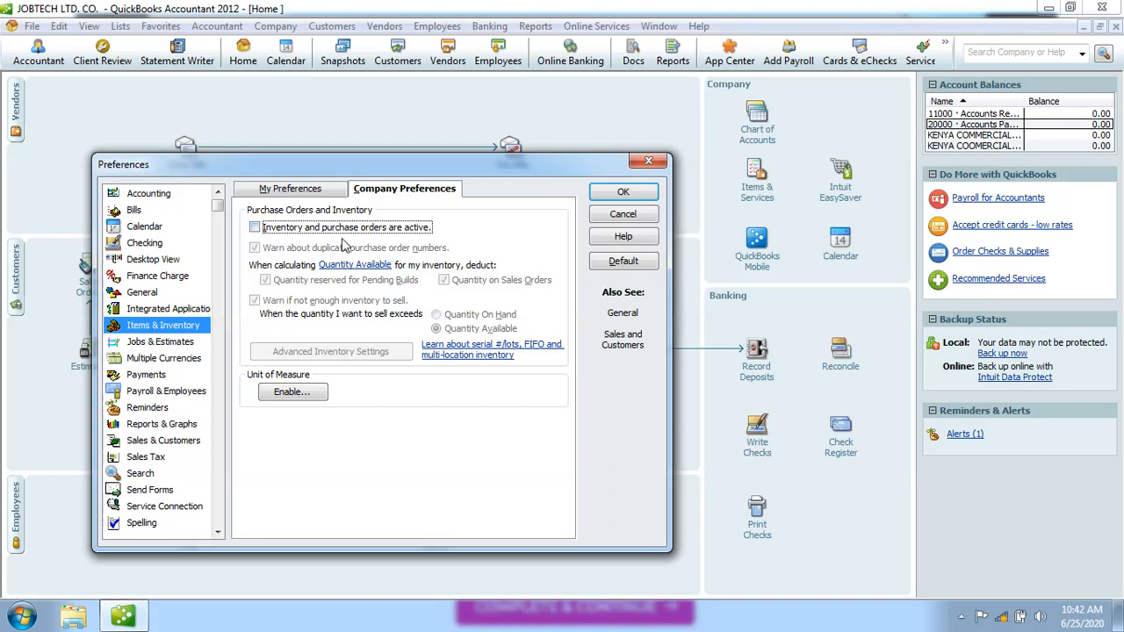
{"action": "left_click", "coordinate": [255, 228]}
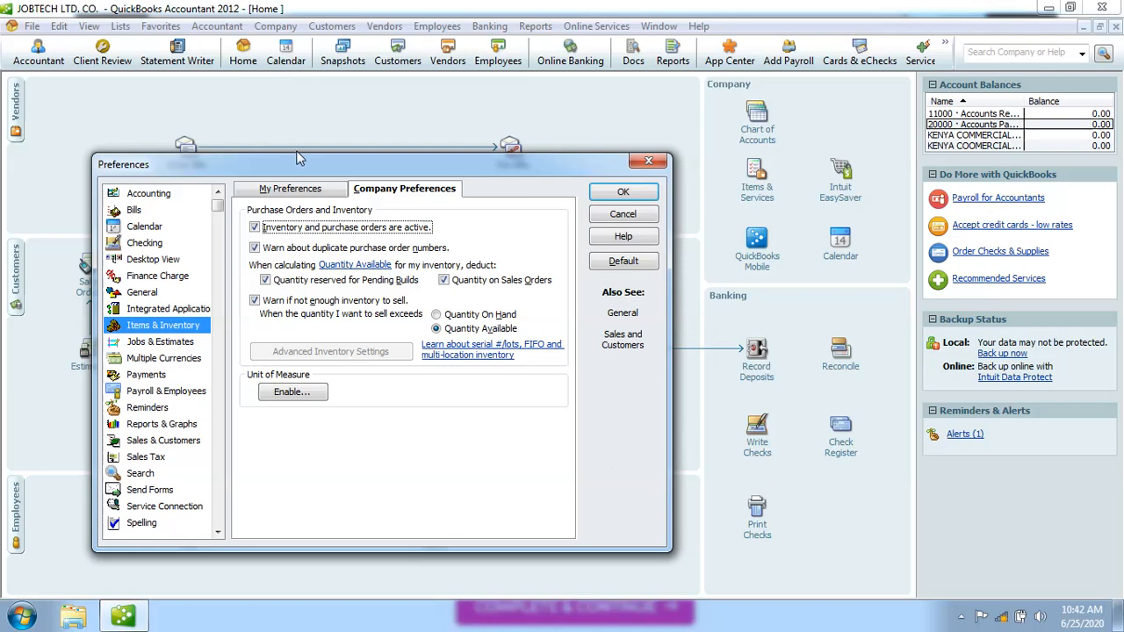
Step: Base the insufficient-inventory warning on Quantity Available
{"action": "left_click_drag", "start_coordinate": [297, 156], "coordinate": [310, 221]}
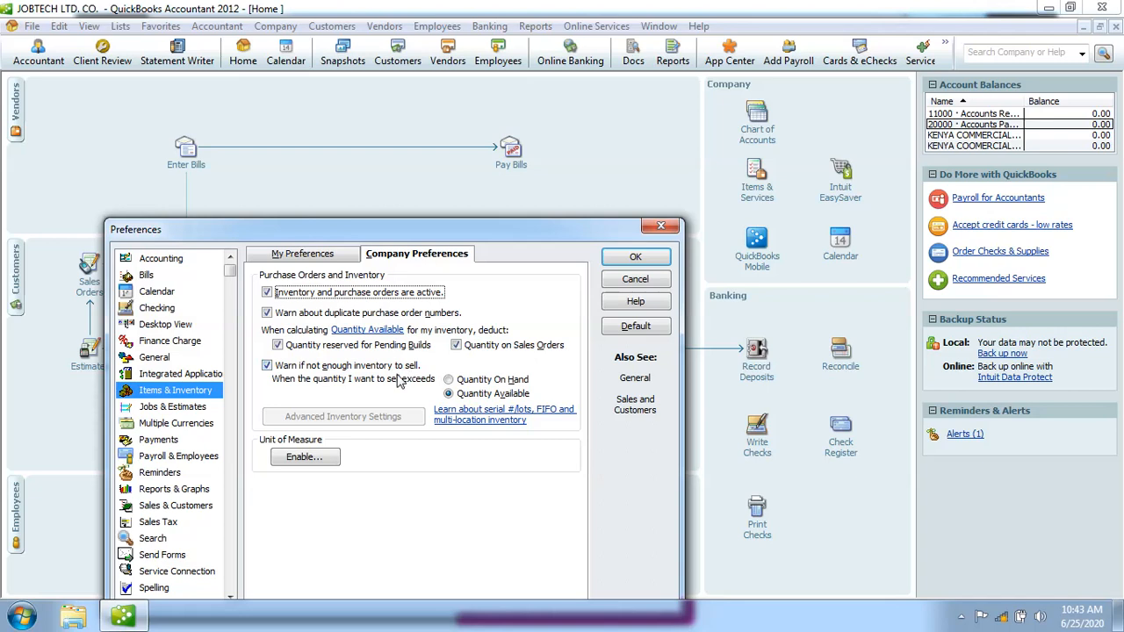
{"action": "left_click_drag", "start_coordinate": [391, 238], "coordinate": [392, 212]}
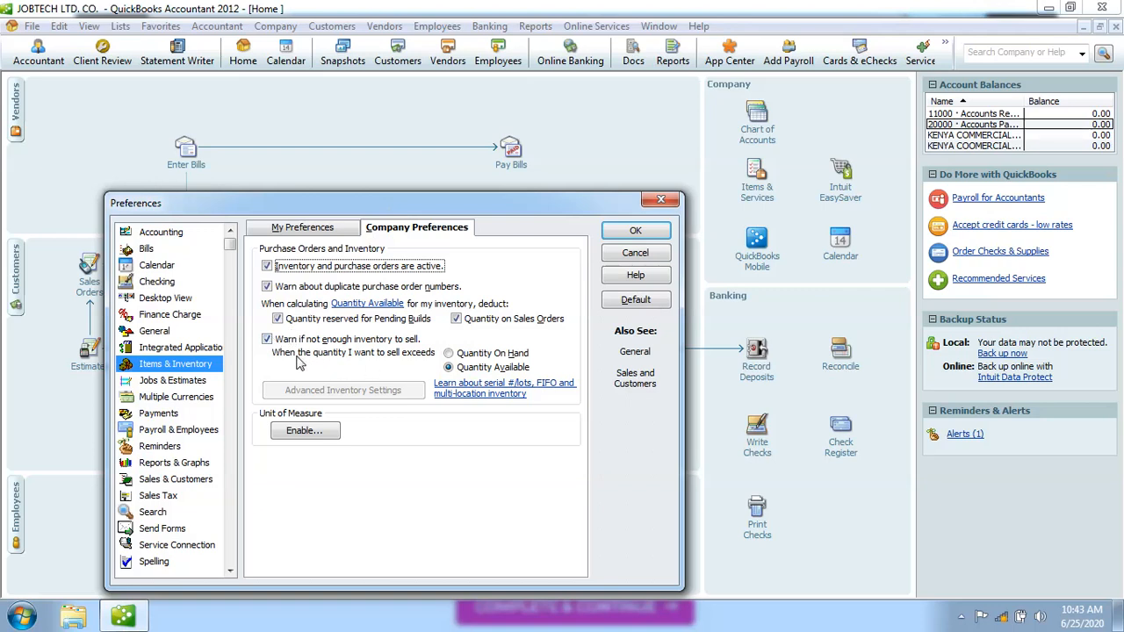
{"action": "left_click", "coordinate": [448, 370]}
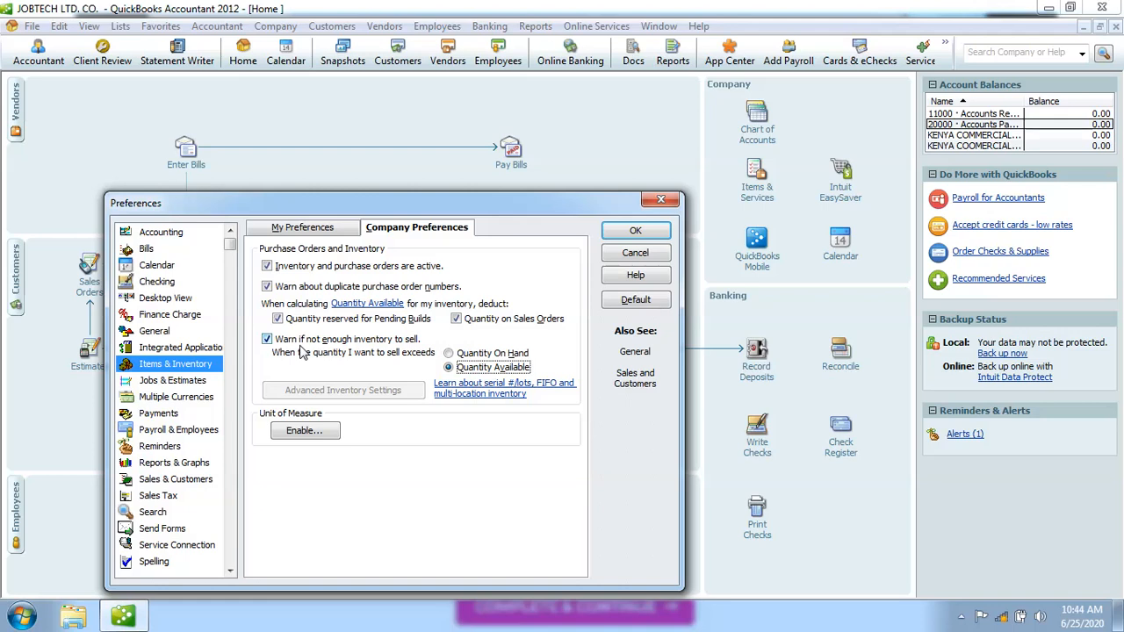
Step: Save the Items & Inventory changes, accept closing all open windows, and bring up the Jobs & Estimates preferences
{"action": "left_click", "coordinate": [189, 384]}
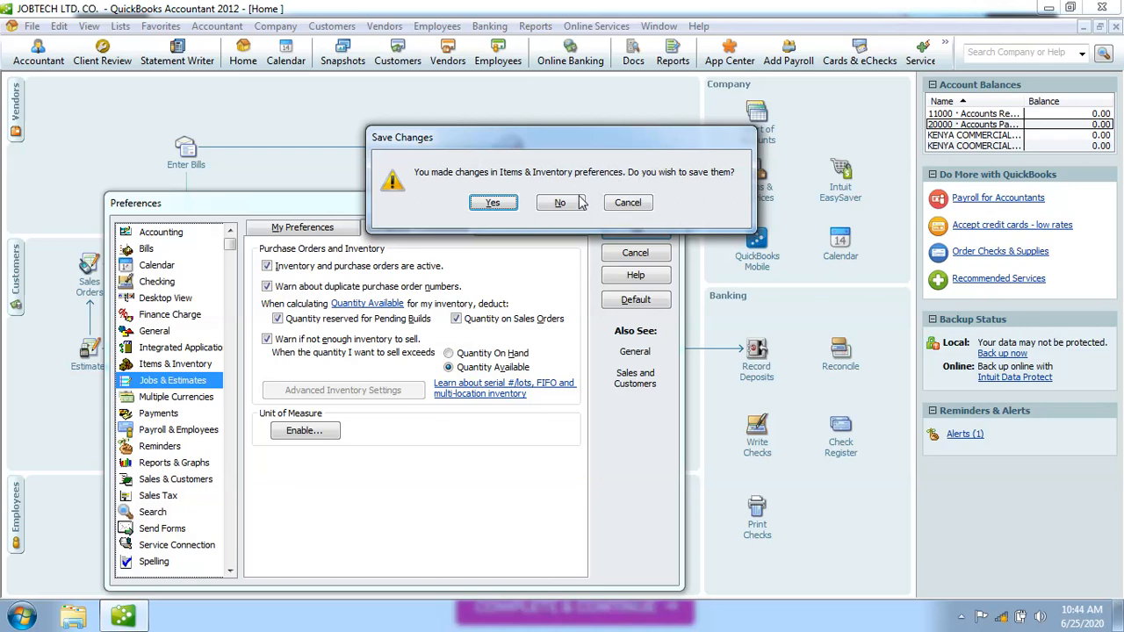
{"action": "left_click", "coordinate": [510, 206]}
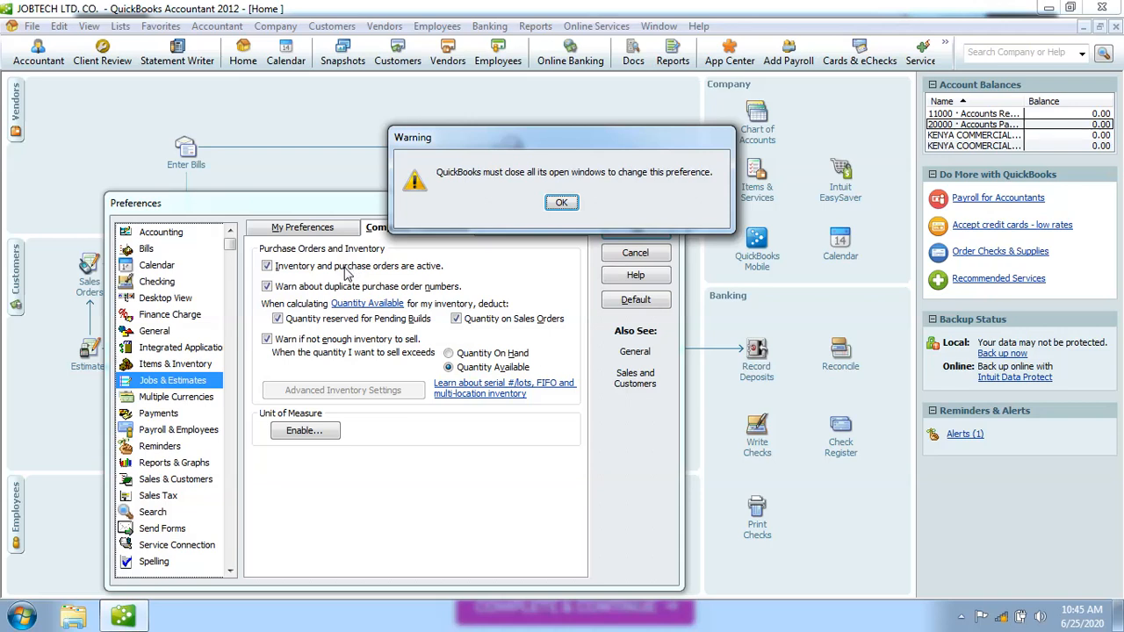
{"action": "left_click", "coordinate": [178, 303]}
{"action": "left_click", "coordinate": [561, 204]}
{"action": "left_click", "coordinate": [561, 204]}
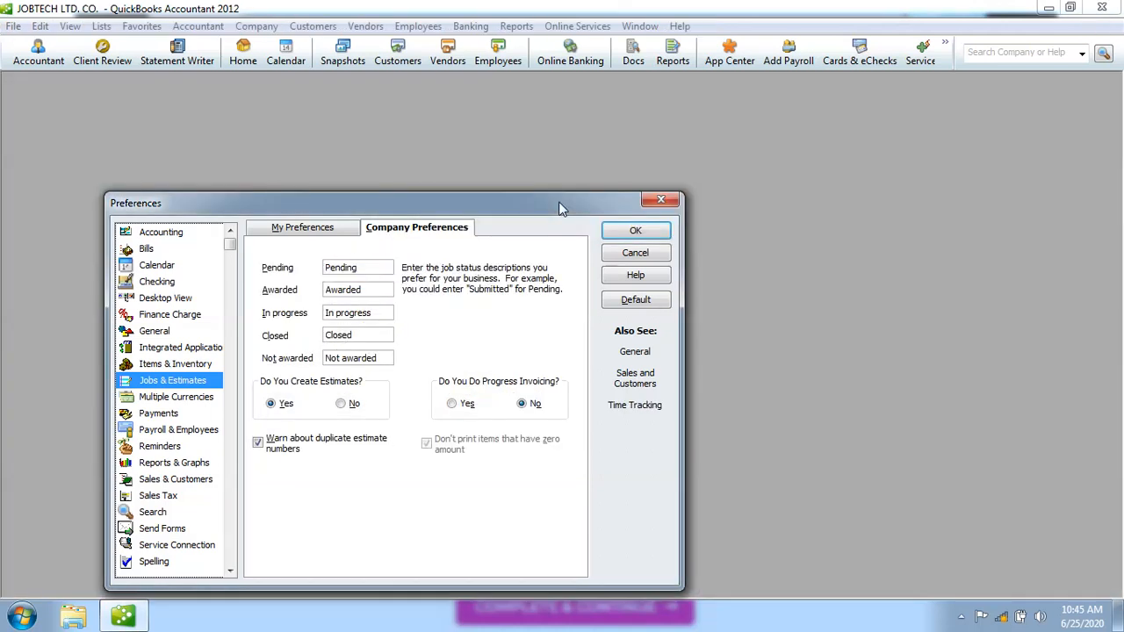
Step: Close the preferences and exit QuickBooks without backing up the company data
{"action": "left_click", "coordinate": [664, 202]}
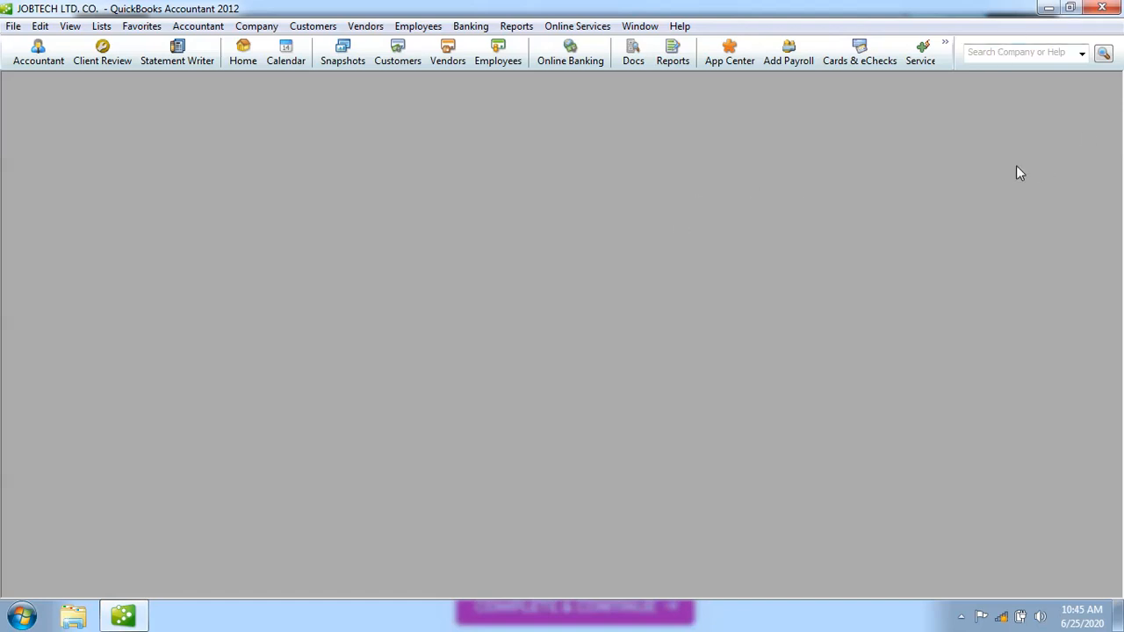
{"action": "left_click", "coordinate": [1104, 9]}
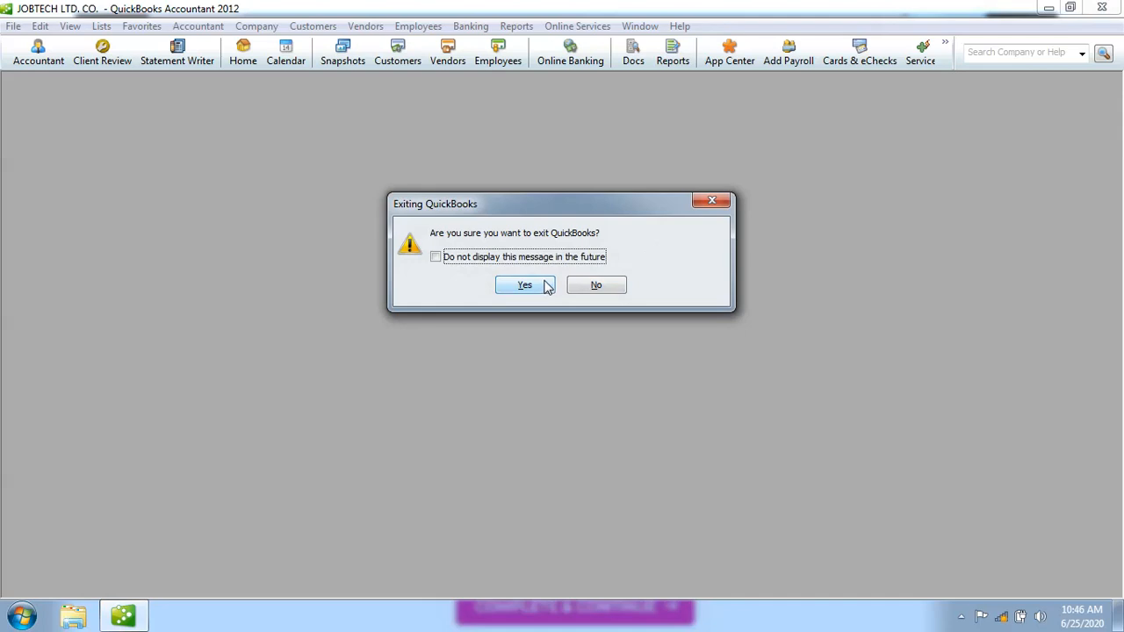
{"action": "left_click", "coordinate": [525, 286]}
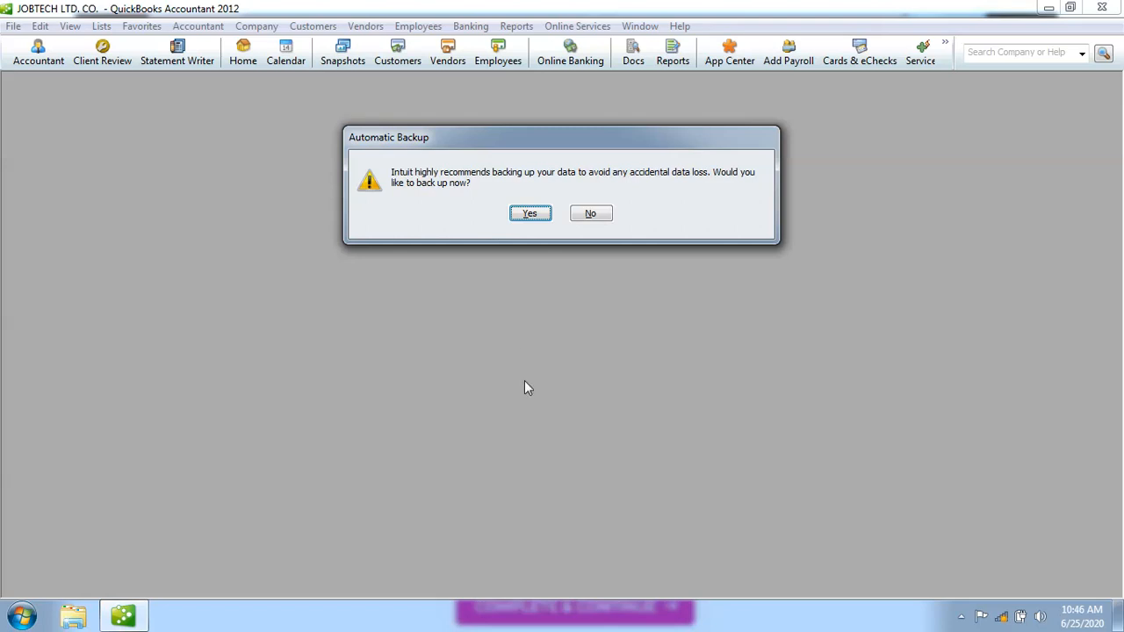
{"action": "left_click", "coordinate": [592, 216]}
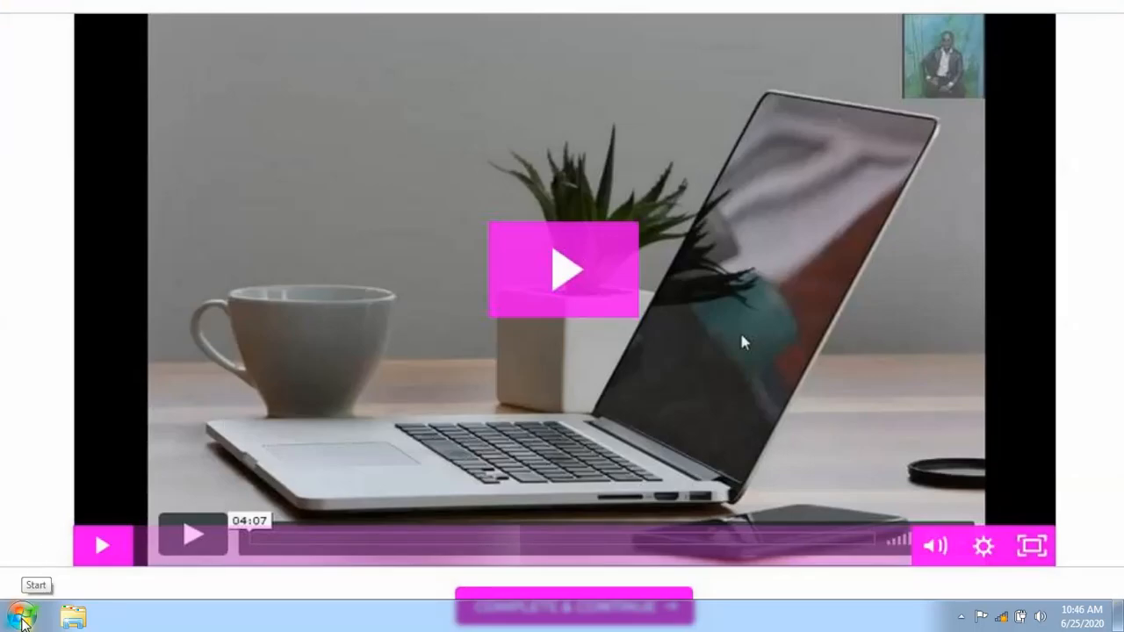
Step: Launch QuickBooks Premier - Accountant Edition 2012, decline creating an external accountant user, and maximize the Home page after closing the Accountant Center
{"action": "left_click", "coordinate": [22, 619]}
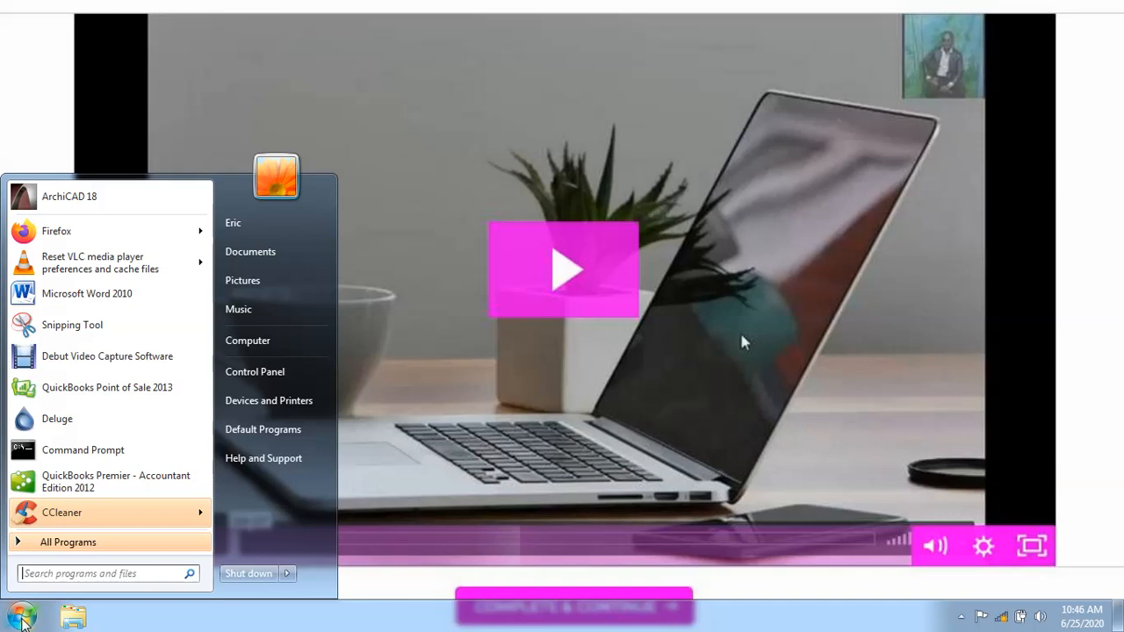
{"action": "left_click", "coordinate": [48, 482]}
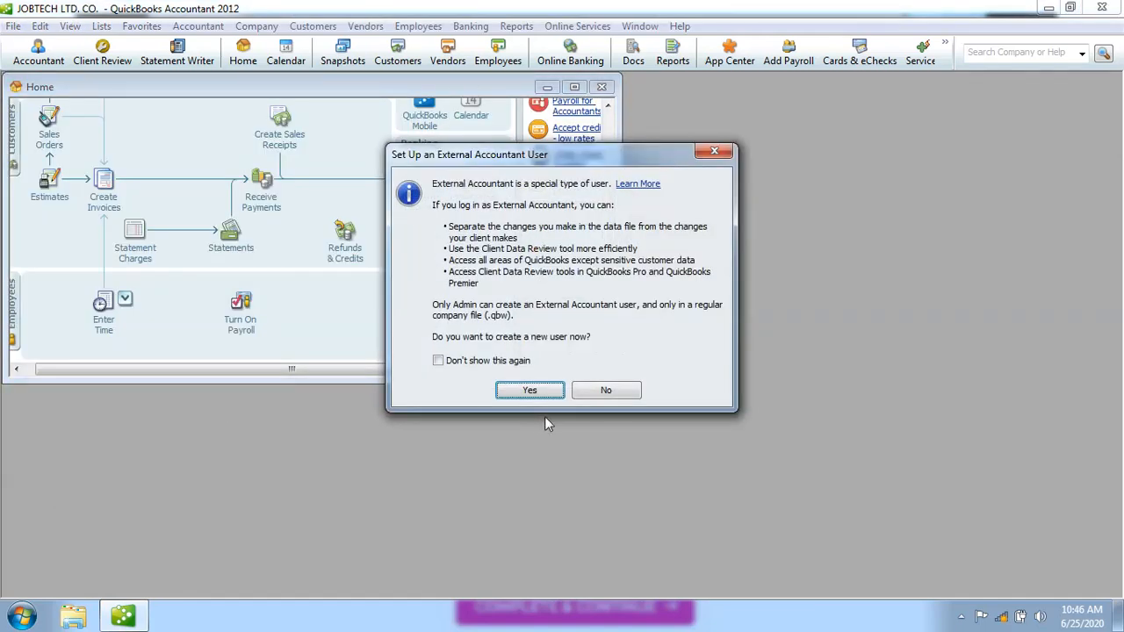
{"action": "left_click", "coordinate": [608, 391]}
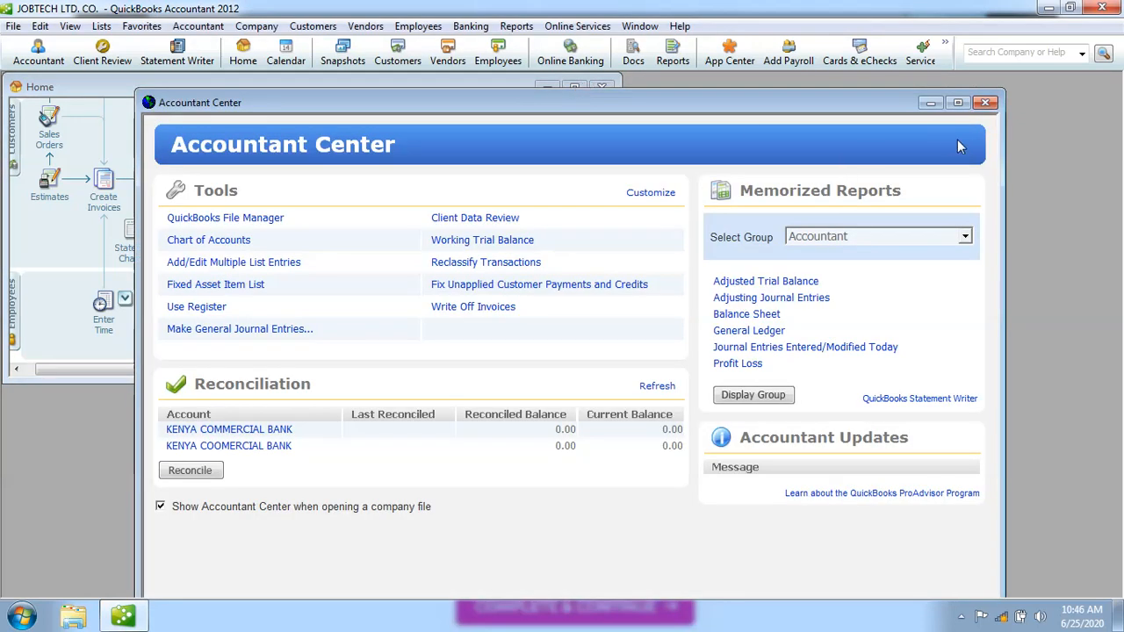
{"action": "left_click", "coordinate": [984, 103]}
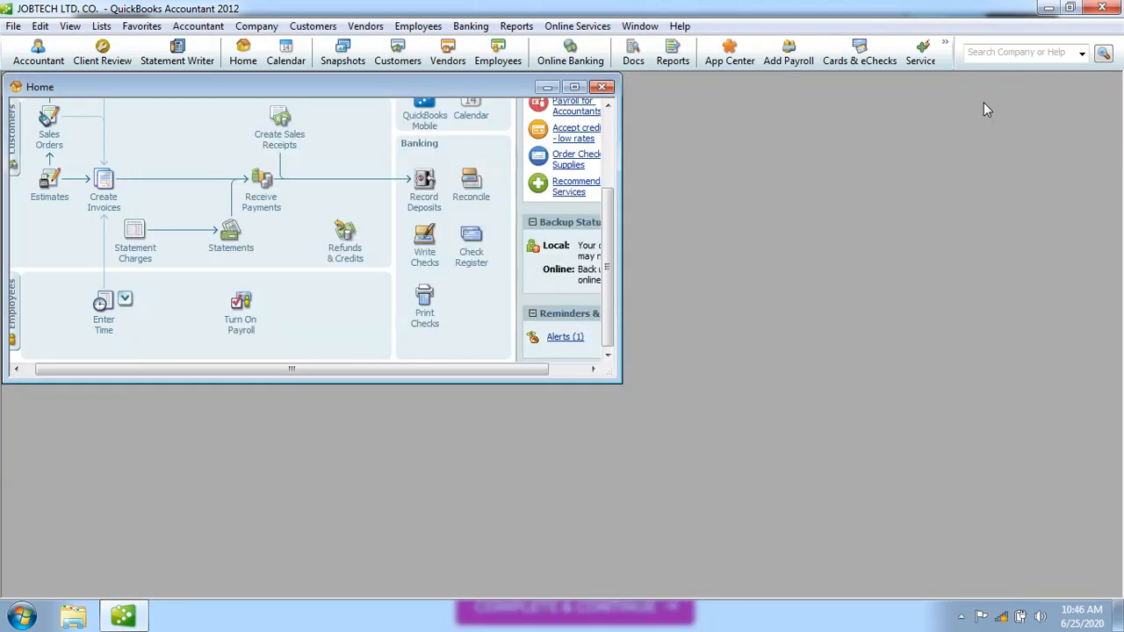
{"action": "left_click", "coordinate": [574, 88]}
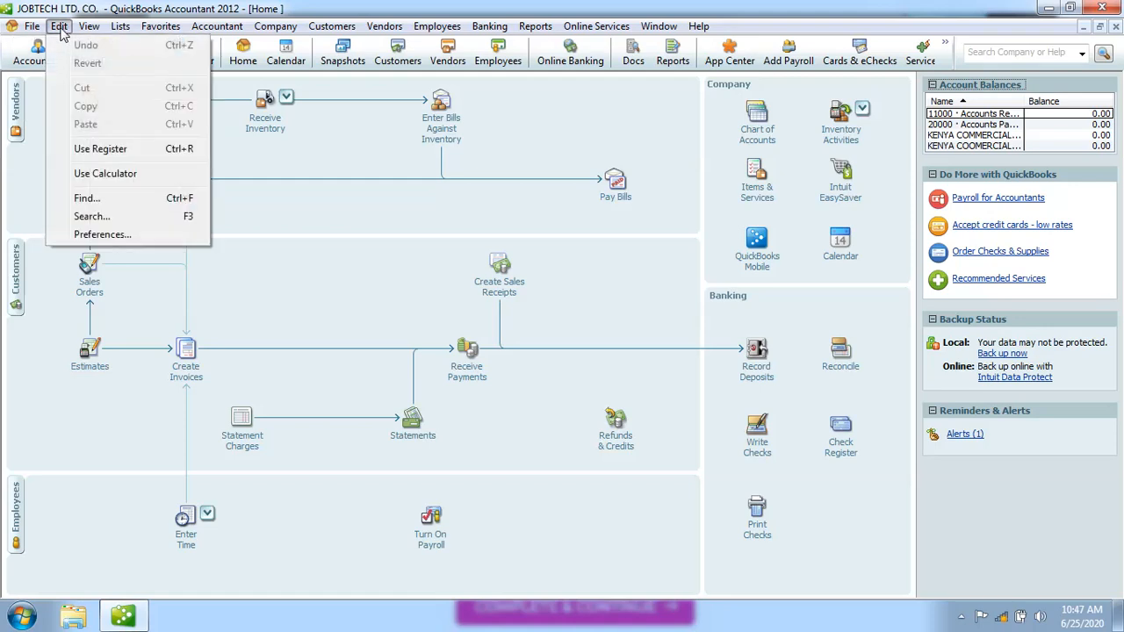
Step: Open the company preferences for Jobs & Estimates
{"action": "left_click", "coordinate": [102, 235]}
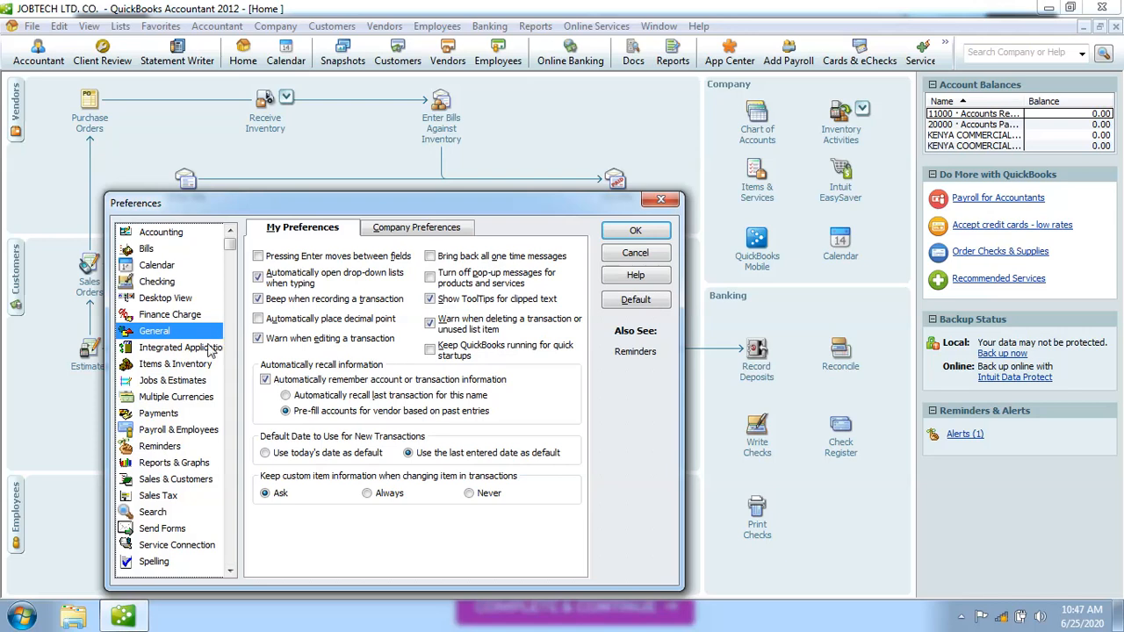
{"action": "left_click", "coordinate": [196, 383]}
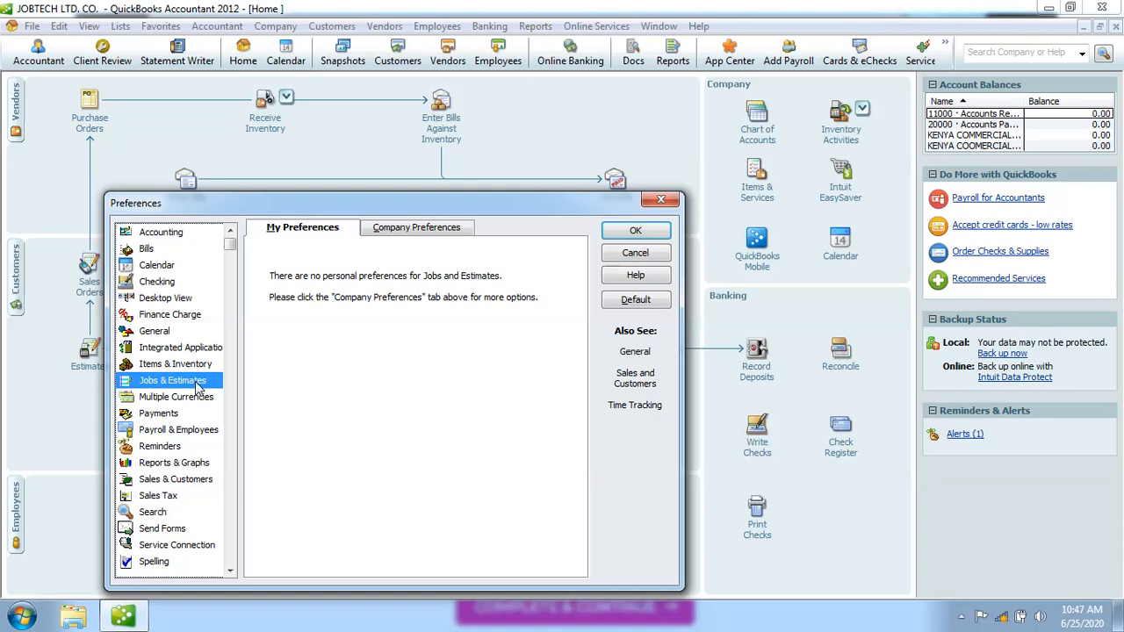
{"action": "left_click", "coordinate": [391, 230]}
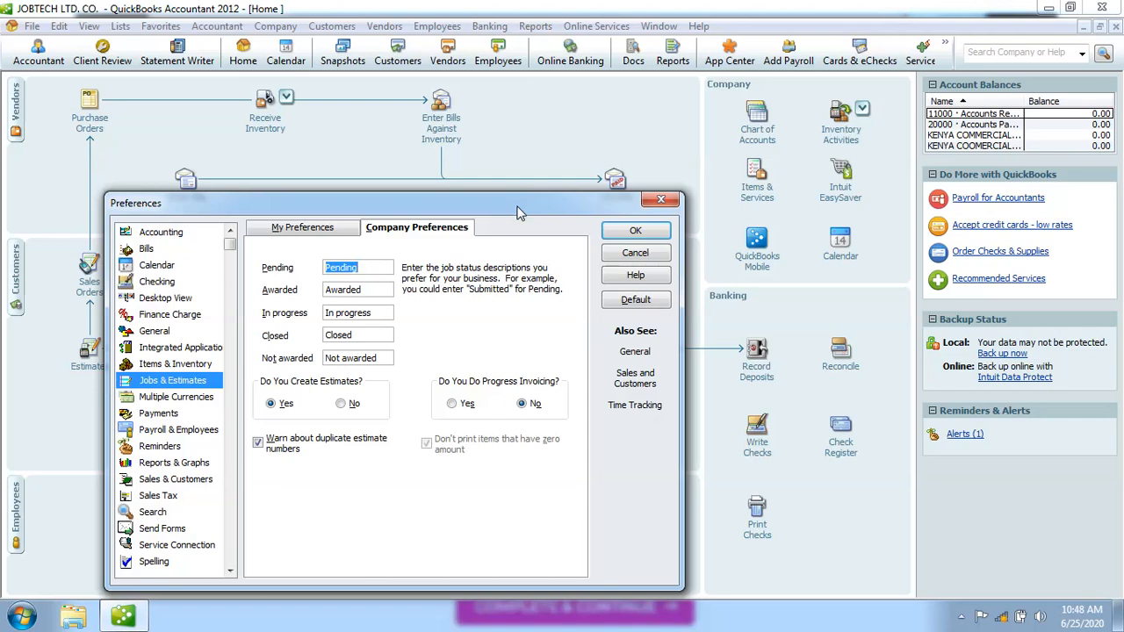
{"action": "left_click", "coordinate": [180, 385]}
Step: Replace the Pending job status description with "In waiting"
{"action": "left_click", "coordinate": [364, 269]}
{"action": "left_click", "coordinate": [369, 290]}
{"action": "left_click", "coordinate": [363, 271]}
{"action": "key", "text": "BackSpace"}
{"action": "key", "text": "BackSpace"}
{"action": "key", "text": "BackSpace"}
{"action": "key", "text": "BackSpace"}
{"action": "key", "text": "BackSpace"}
{"action": "key", "text": "BackSpace"}
{"action": "key", "text": "BackSpace"}
{"action": "type", "text": "In waiting"}
Step: Try "completed" as the job status description for Awarded
{"action": "left_click", "coordinate": [370, 292]}
{"action": "key", "text": "BackSpace"}
{"action": "key", "text": "BackSpace"}
{"action": "key", "text": "BackSpace"}
{"action": "key", "text": "BackSpace"}
{"action": "key", "text": "BackSpace"}
{"action": "key", "text": "BackSpace"}
{"action": "key", "text": "BackSpace"}
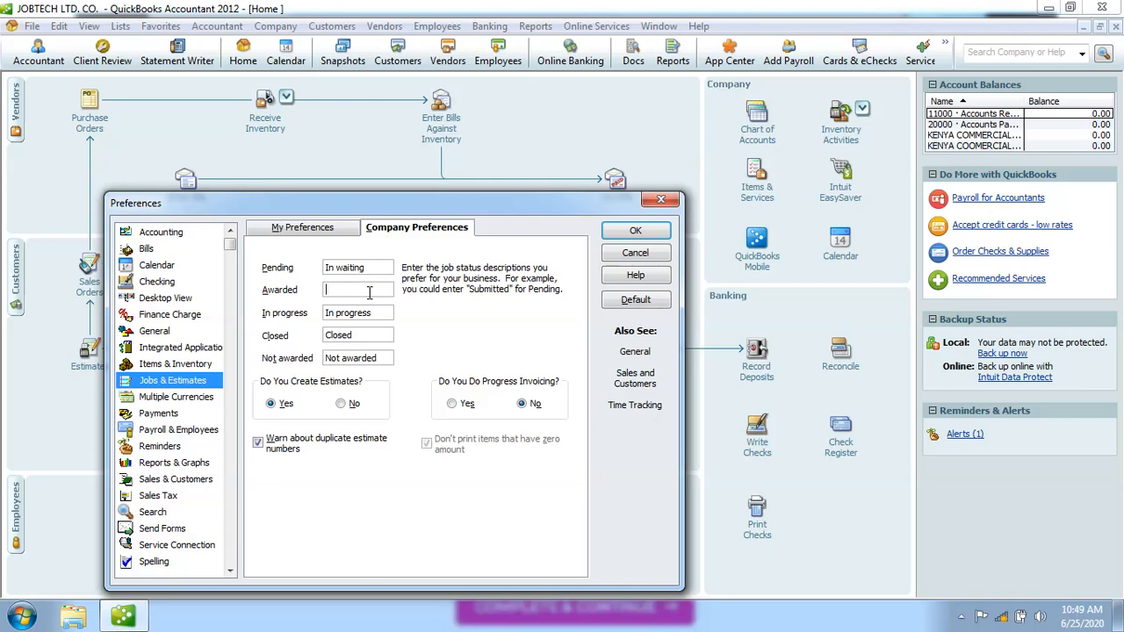
{"action": "type", "text": "pro"}
{"action": "type", "text": "ject co"}
{"action": "type", "text": "mp"}
{"action": "key", "text": "BackSpace"}
{"action": "key", "text": "BackSpace"}
{"action": "key", "text": "BackSpace"}
{"action": "key", "text": "BackSpace"}
{"action": "key", "text": "BackSpace"}
{"action": "key", "text": "BackSpace"}
{"action": "key", "text": "BackSpace"}
{"action": "key", "text": "BackSpace"}
{"action": "key", "text": "BackSpace"}
{"action": "key", "text": "BackSpace"}
{"action": "key", "text": "BackSpace"}
{"action": "key", "text": "BackSpace"}
{"action": "type", "text": "completed"}
Step: Try alternative wordings for the Closed job status description, ending with lowercase "closed"
{"action": "left_click", "coordinate": [369, 290]}
{"action": "type", "text": "!"}
{"action": "key", "text": "BackSpace"}
{"action": "key", "text": "BackSpace"}
{"action": "key", "text": "BackSpace"}
{"action": "type", "text": "ing"}
{"action": "key", "text": "BackSpace"}
{"action": "key", "text": "BackSpace"}
{"action": "type", "text": "topped"}
{"action": "key", "text": "BackSpace"}
{"action": "key", "text": "BackSpace"}
{"action": "key", "text": "BackSpace"}
{"action": "key", "text": "BackSpace"}
{"action": "key", "text": "BackSpace"}
{"action": "key", "text": "BackSpace"}
{"action": "key", "text": "BackSpace"}
{"action": "key", "text": "BackSpace"}
{"action": "key", "text": "BackSpace"}
{"action": "key", "text": "BackSpace"}
{"action": "type", "text": "Stoped"}
{"action": "key", "text": "BackSpace"}
{"action": "key", "text": "BackSpace"}
{"action": "key", "text": "BackSpace"}
{"action": "key", "text": "BackSpace"}
{"action": "key", "text": "BackSpace"}
{"action": "key", "text": "BackSpace"}
{"action": "type", "text": "closed"}
{"action": "key", "text": "BackSpace"}
{"action": "key", "text": "BackSpace"}
{"action": "key", "text": "BackSpace"}
{"action": "type", "text": "ed"}
Step: Clear the Pending job status description and enter "In waiting" again
{"action": "left_click", "coordinate": [371, 268]}
{"action": "key", "text": "BackSpace"}
{"action": "key", "text": "BackSpace"}
{"action": "key", "text": "BackSpace"}
{"action": "key", "text": "BackSpace"}
{"action": "key", "text": "BackSpace"}
{"action": "key", "text": "BackSpace"}
{"action": "key", "text": "BackSpace"}
{"action": "key", "text": "BackSpace"}
{"action": "key", "text": "BackSpace"}
{"action": "key", "text": "BackSpace"}
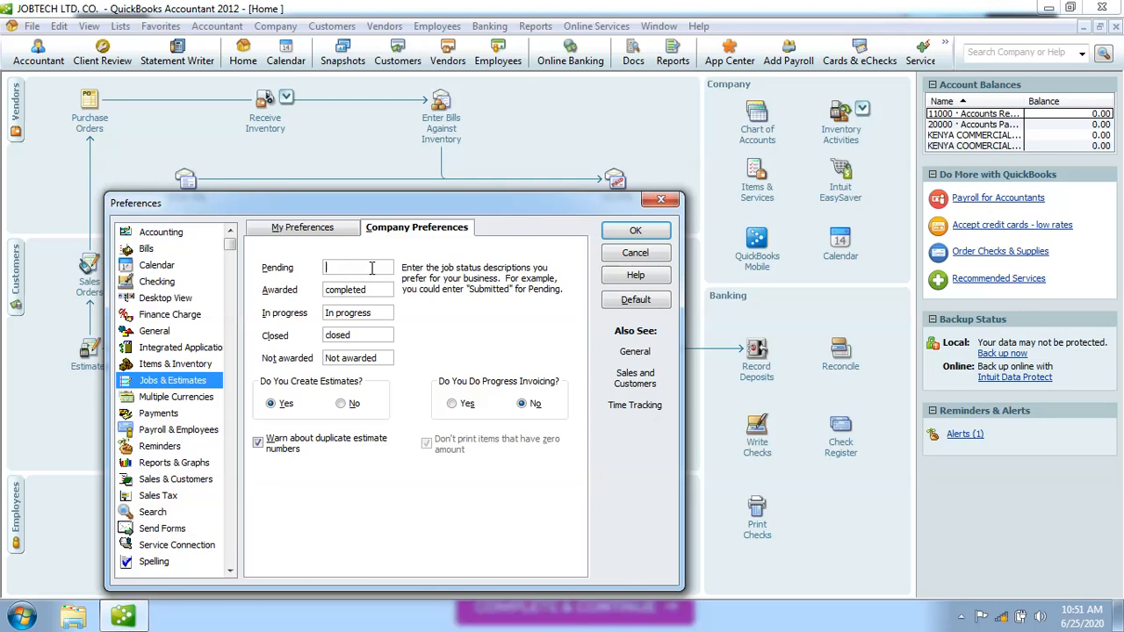
{"action": "type", "text": "In waiting"}
Step: Set the Awarded description to "Awarded" and capitalize the Closed description as "Closed"
{"action": "key", "text": "BackSpace"}
{"action": "key", "text": "BackSpace"}
{"action": "key", "text": "BackSpace"}
{"action": "key", "text": "BackSpace"}
{"action": "key", "text": "BackSpace"}
{"action": "key", "text": "BackSpace"}
{"action": "key", "text": "BackSpace"}
{"action": "key", "text": "BackSpace"}
{"action": "key", "text": "BackSpace"}
{"action": "type", "text": "Awarded"}
{"action": "left_click", "coordinate": [333, 336]}
{"action": "key", "text": "BackSpace"}
{"action": "key", "text": "BackSpace"}
{"action": "type", "text": "C"}
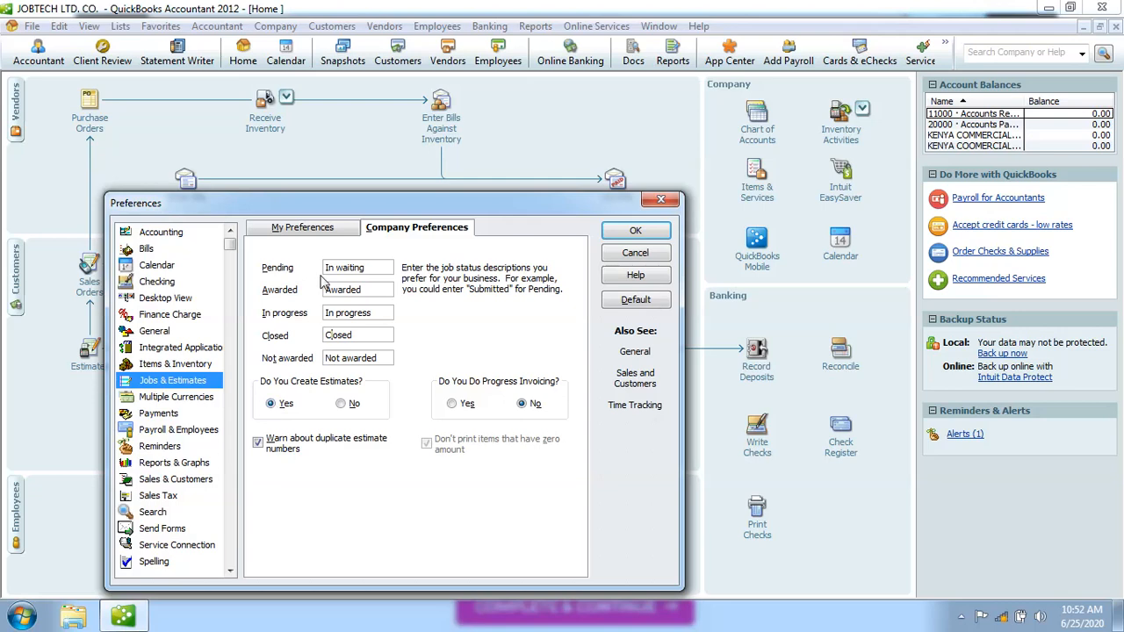
Step: Set Do You Create Estimates to No and save the Jobs & Estimates preferences, accepting the closing of all open windows
{"action": "left_click_drag", "start_coordinate": [328, 208], "coordinate": [514, 142]}
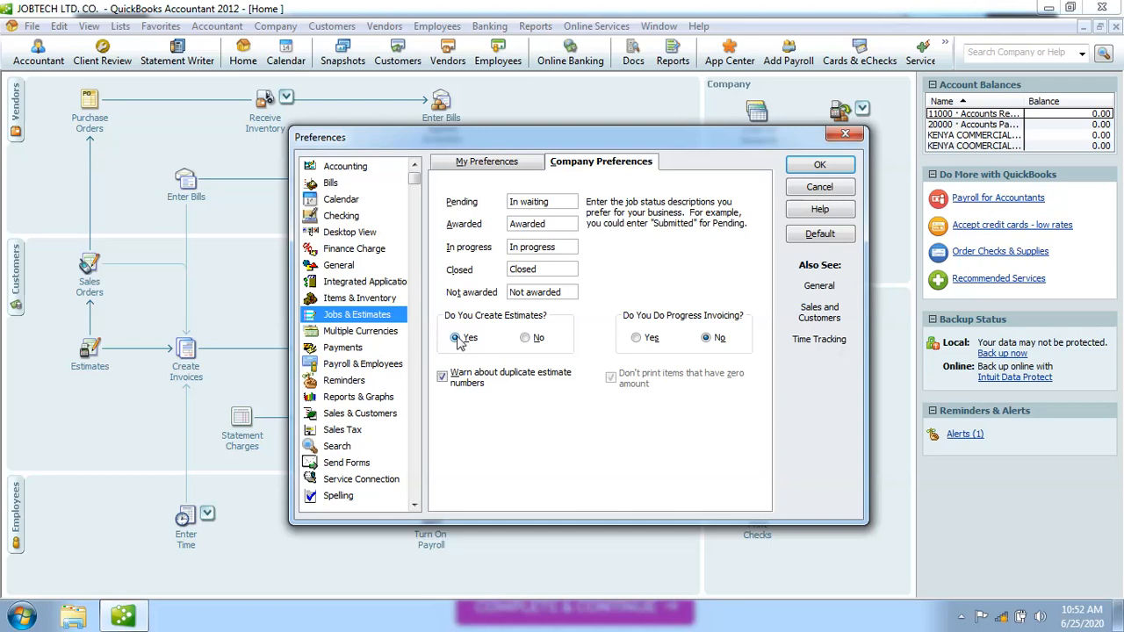
{"action": "left_click", "coordinate": [526, 338]}
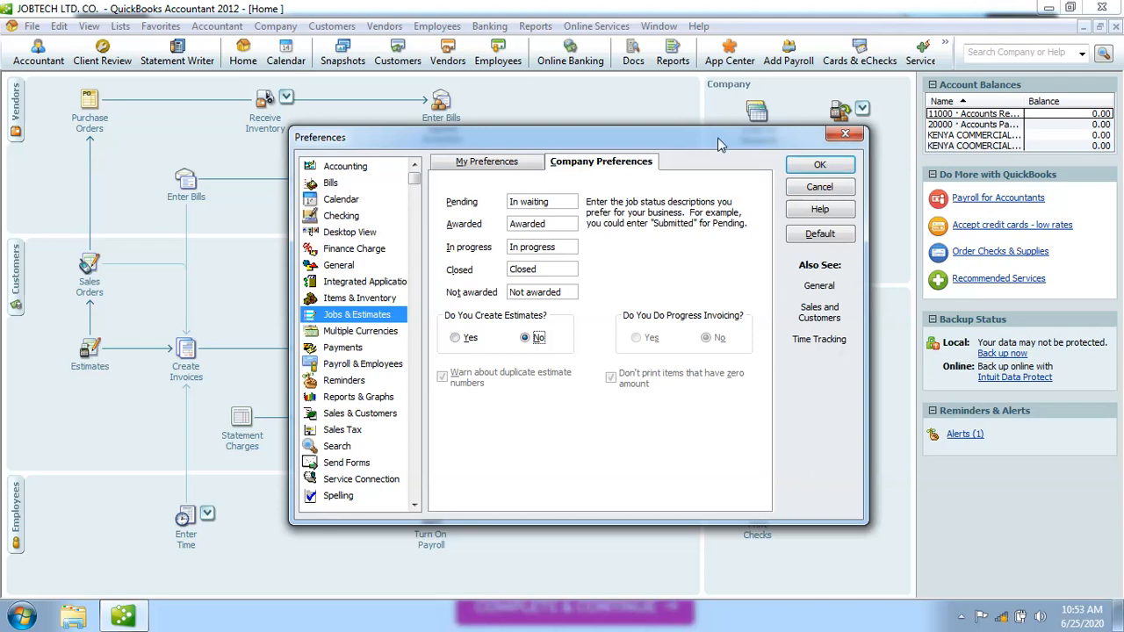
{"action": "left_click", "coordinate": [821, 166]}
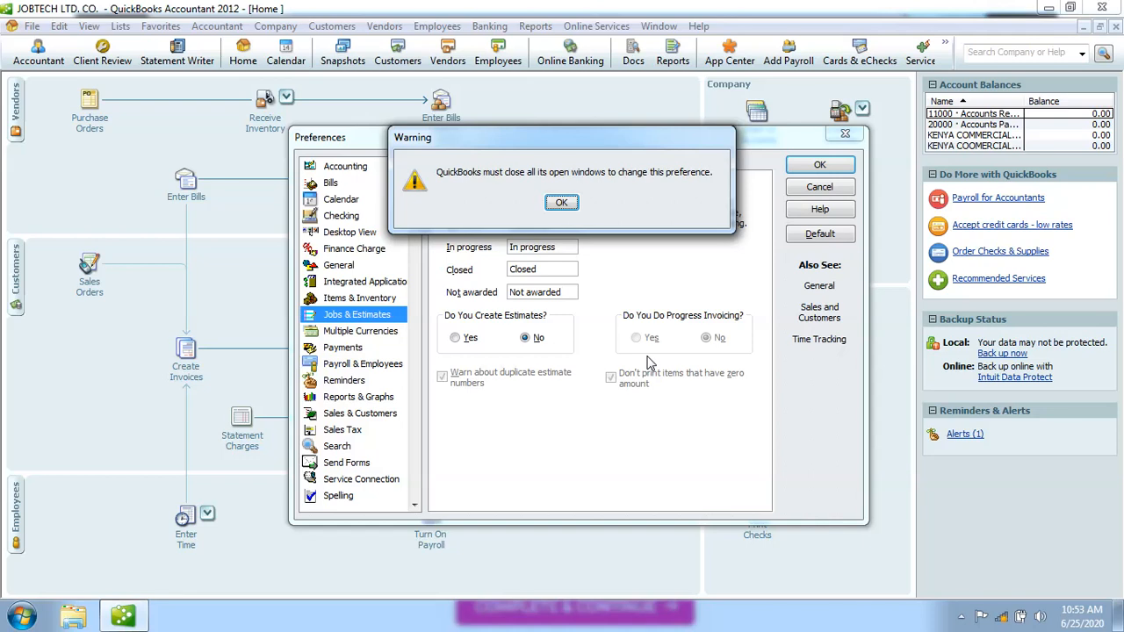
{"action": "left_click", "coordinate": [564, 204]}
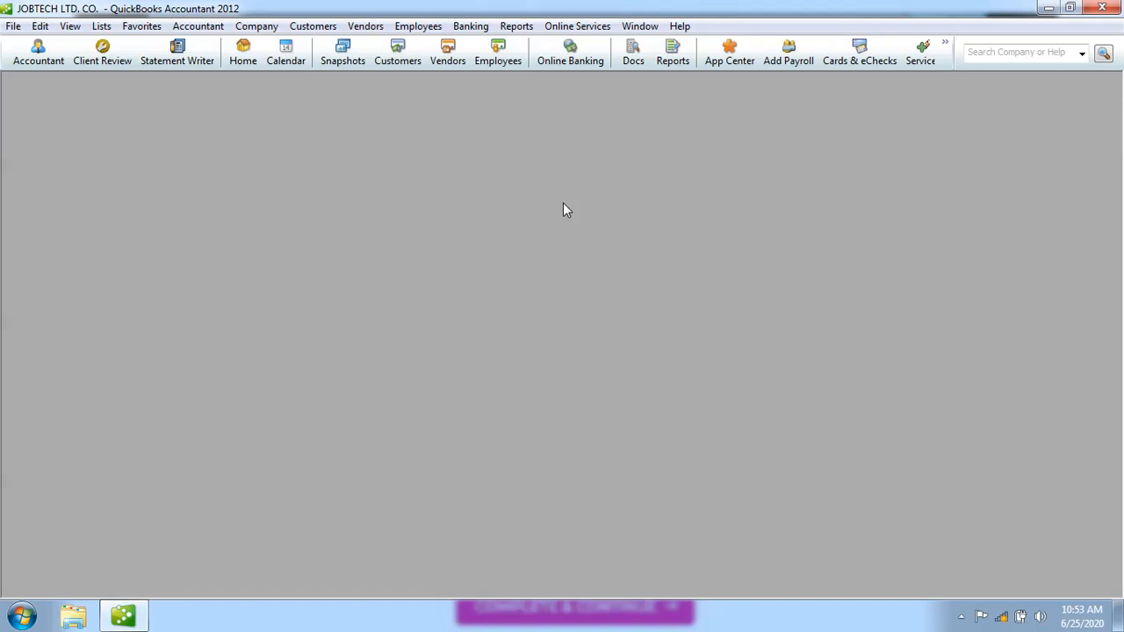
Step: Exit QuickBooks and launch QuickBooks Premier - Accountant Edition 2012 again
{"action": "left_click", "coordinate": [1103, 10]}
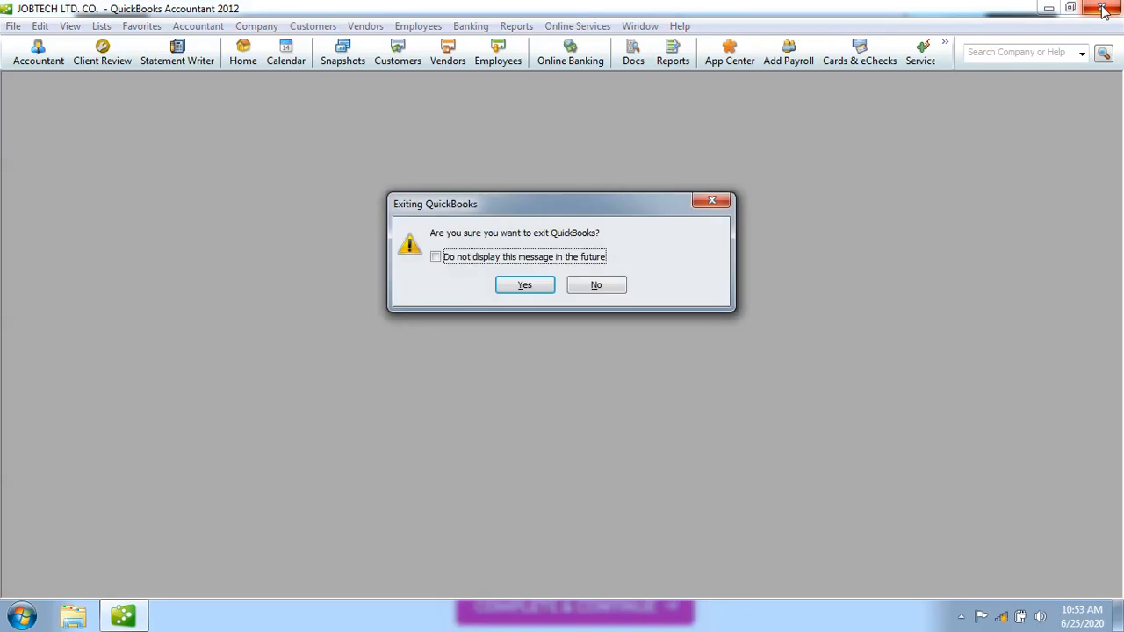
{"action": "left_click", "coordinate": [537, 282]}
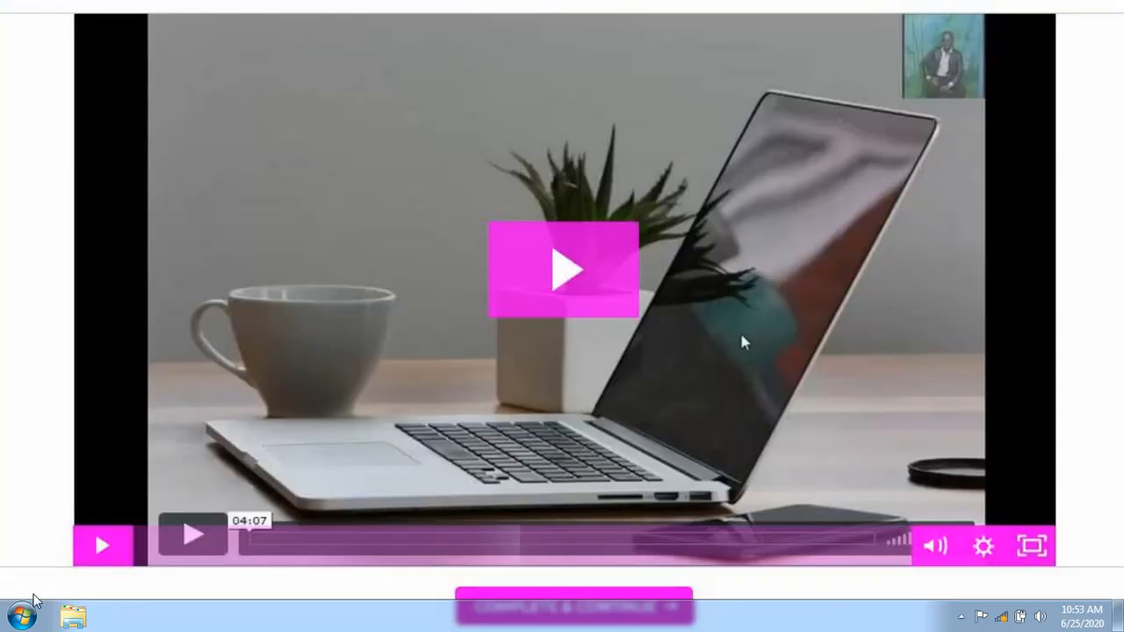
{"action": "left_click", "coordinate": [25, 613]}
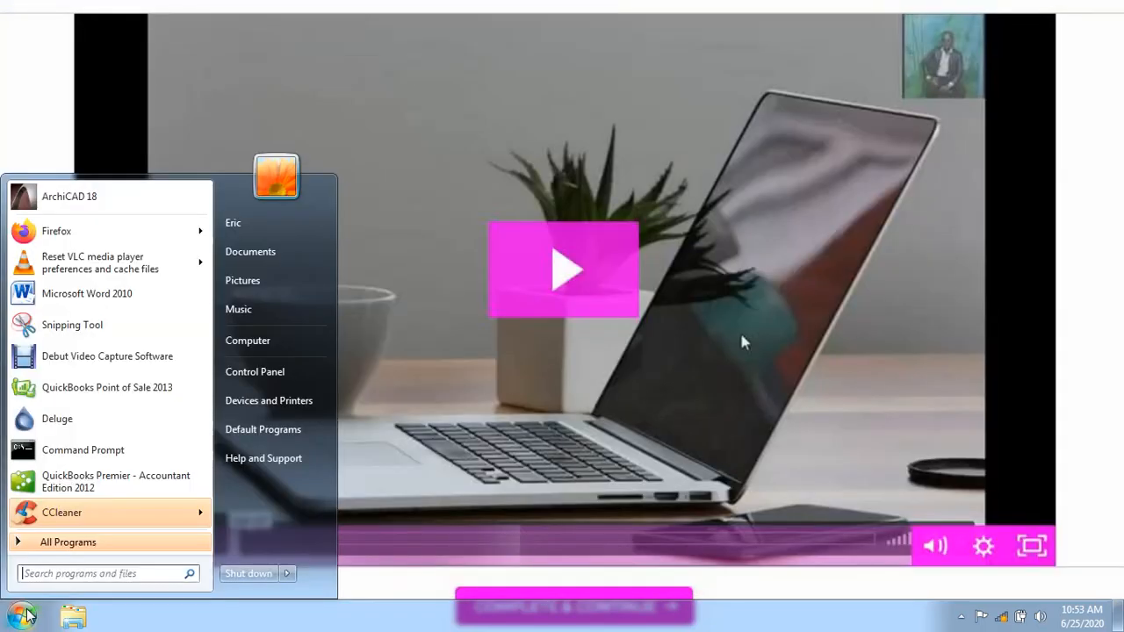
{"action": "left_click", "coordinate": [55, 483]}
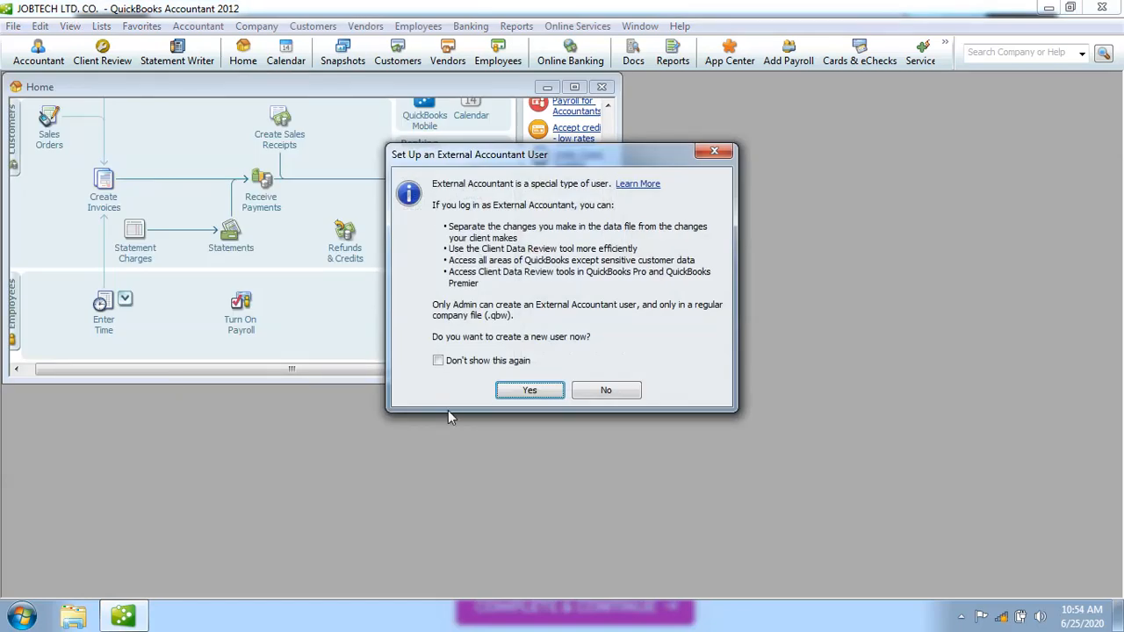
Step: Decline creating an external accountant user, close the Accountant Center, and maximize the Home page
{"action": "left_click", "coordinate": [616, 395]}
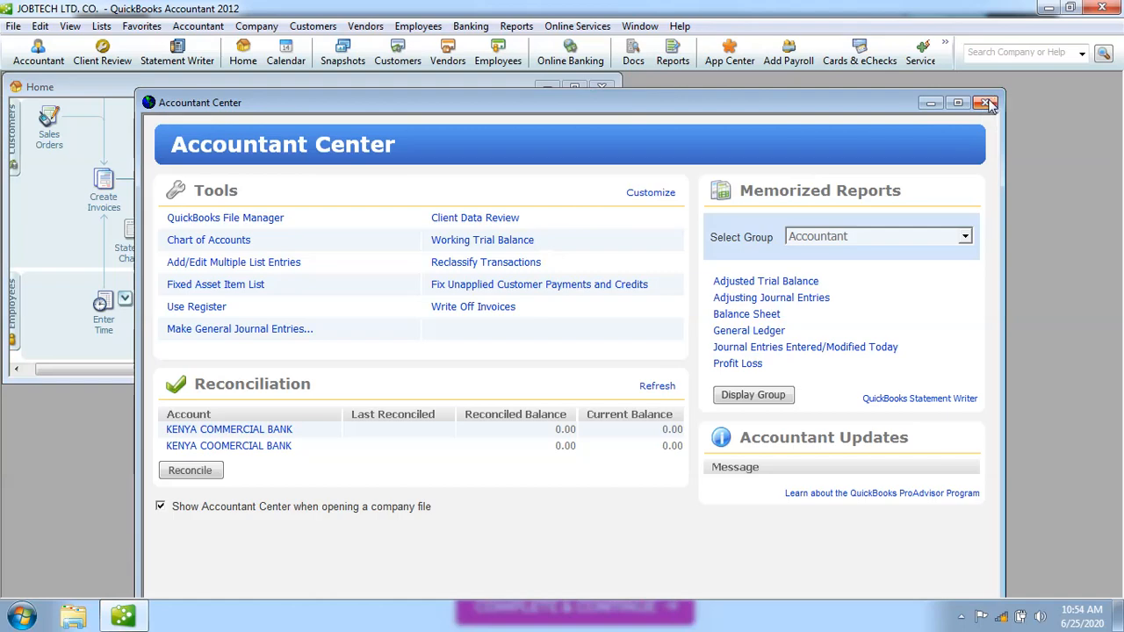
{"action": "left_click", "coordinate": [985, 102]}
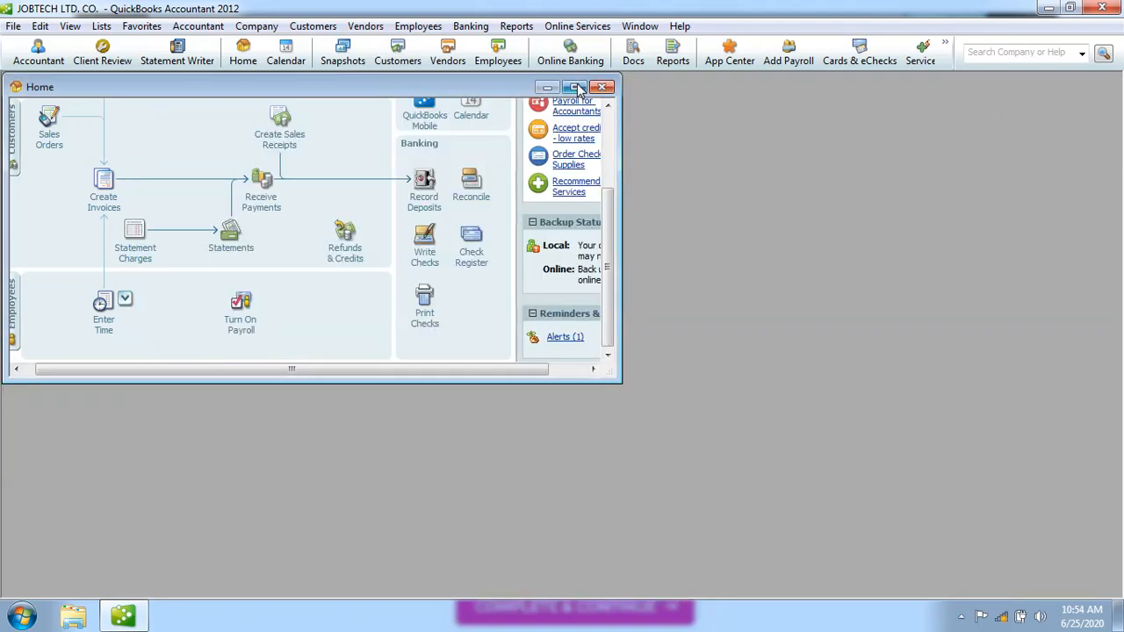
{"action": "left_click", "coordinate": [575, 87]}
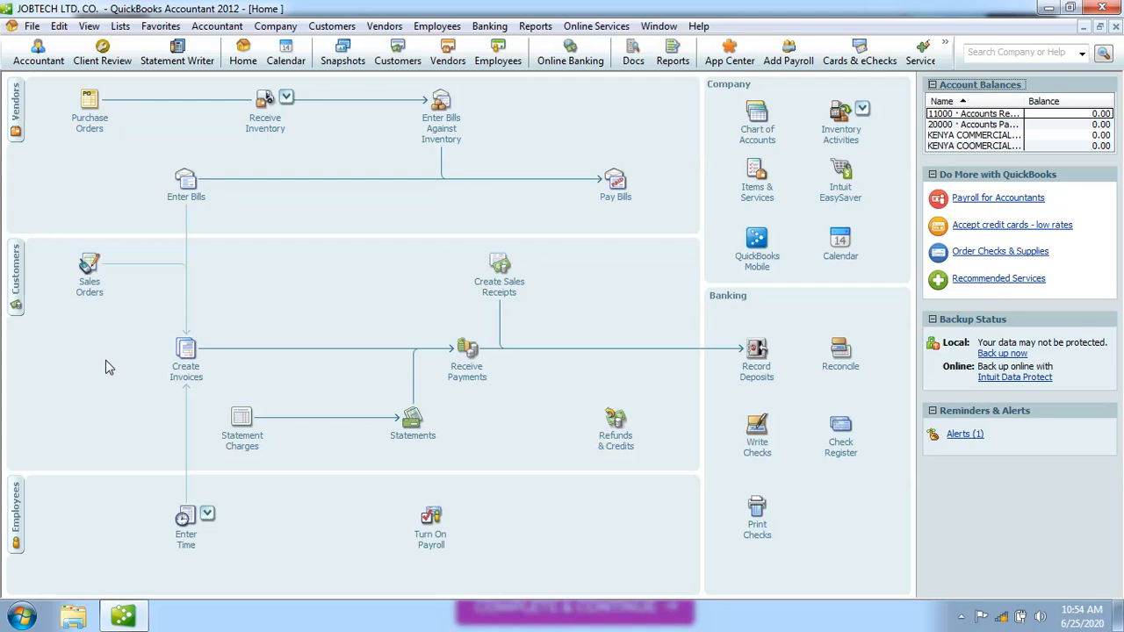
Step: Reopen the Jobs & Estimates company preferences and set both Do You Create Estimates and Do You Do Progress Invoicing to Yes
{"action": "left_click", "coordinate": [59, 26]}
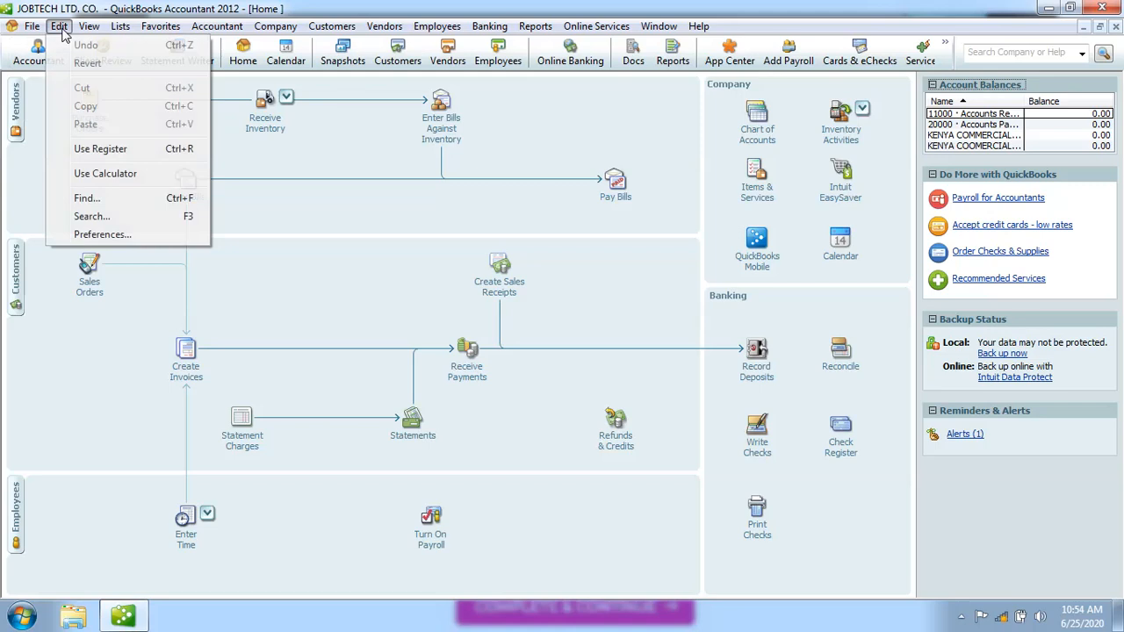
{"action": "left_click", "coordinate": [102, 235]}
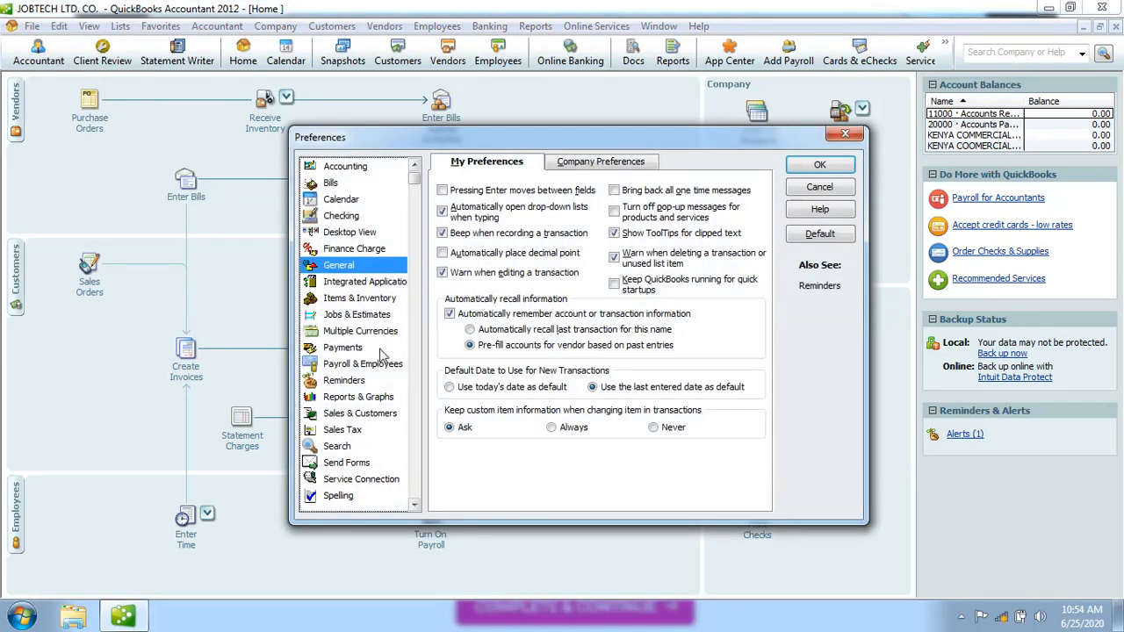
{"action": "left_click", "coordinate": [367, 316]}
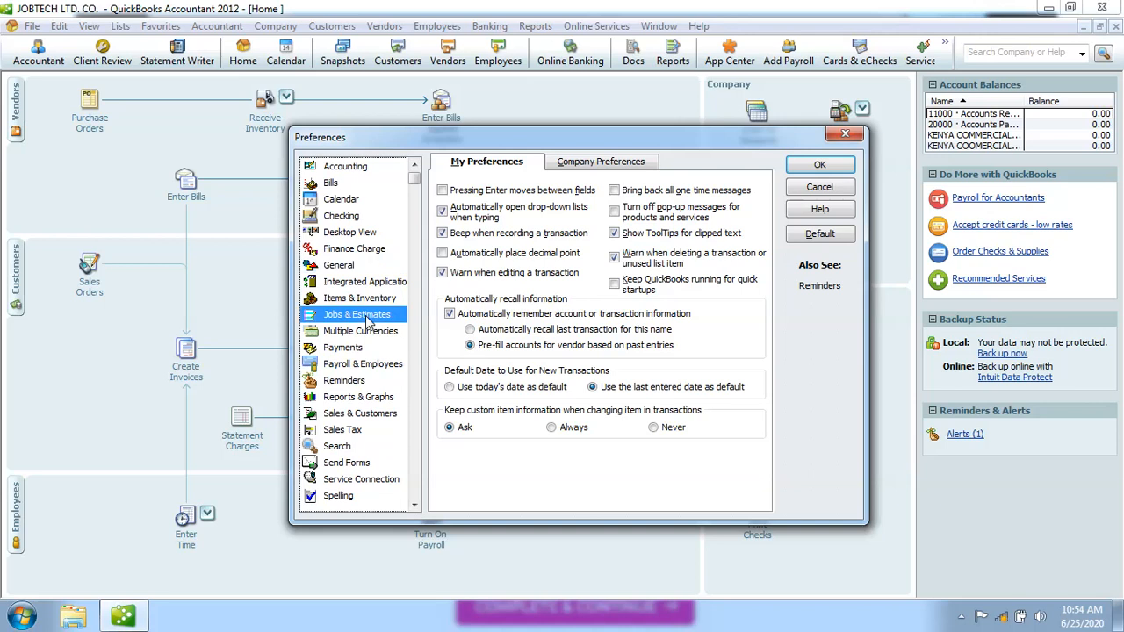
{"action": "left_click", "coordinate": [625, 167]}
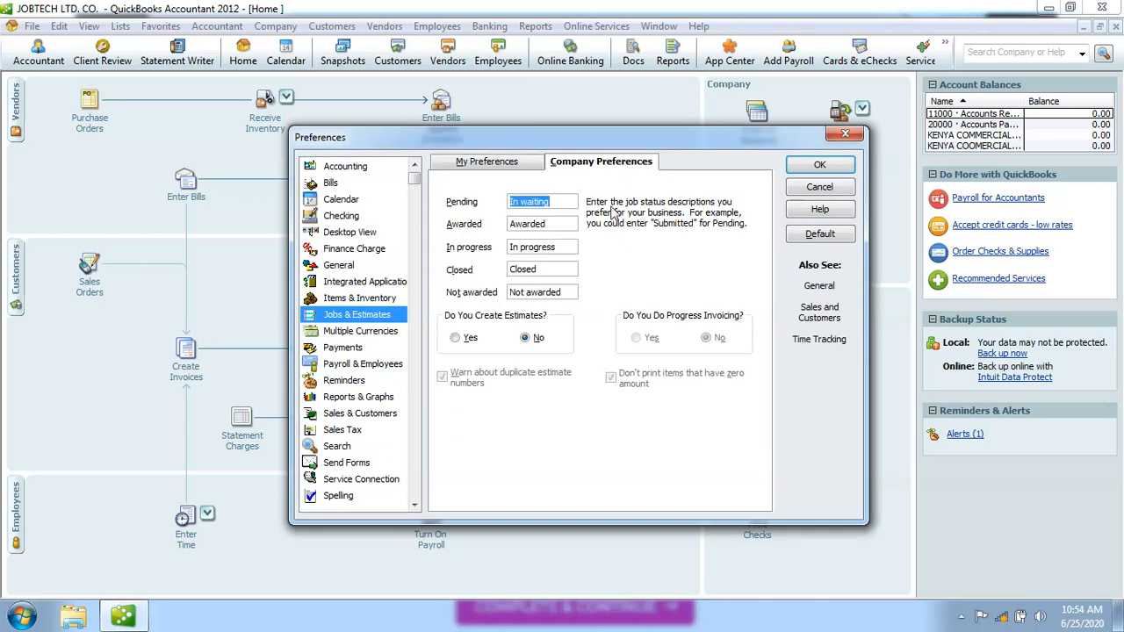
{"action": "left_click", "coordinate": [455, 339]}
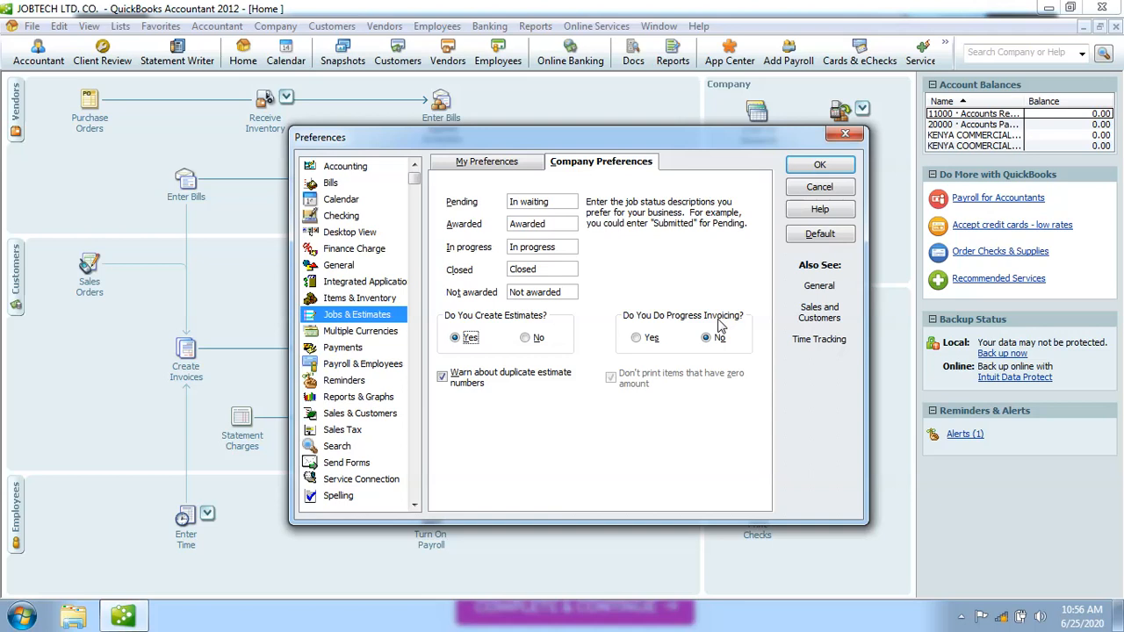
{"action": "left_click", "coordinate": [637, 338]}
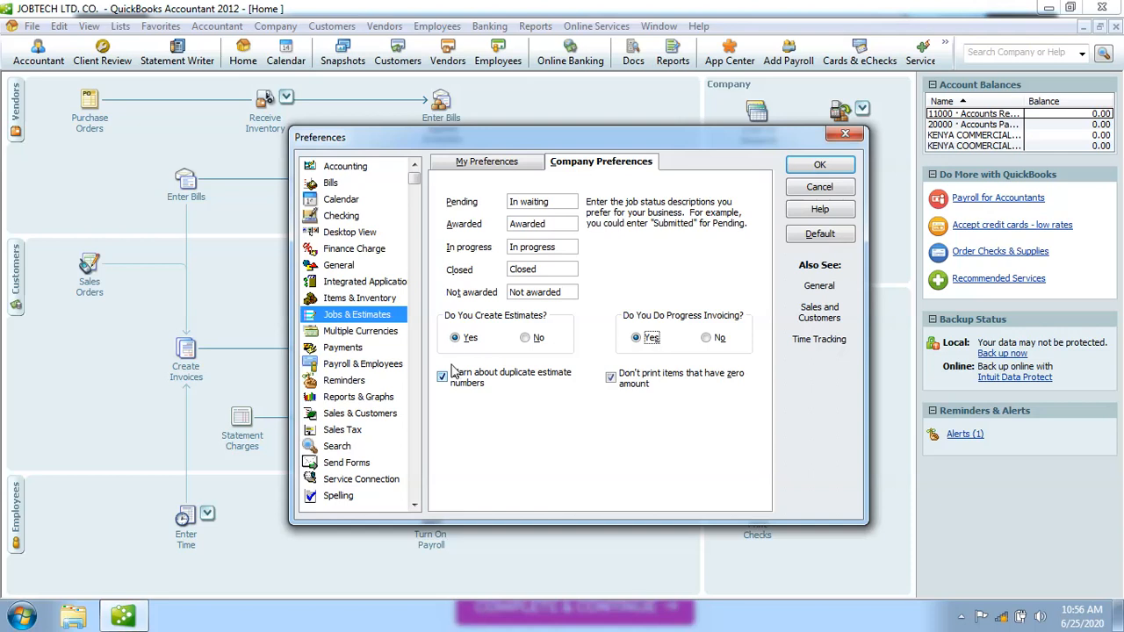
Step: Switch Do You Create Estimates to No to check its effect on progress invoicing, and return it to Yes
{"action": "left_click", "coordinate": [525, 338]}
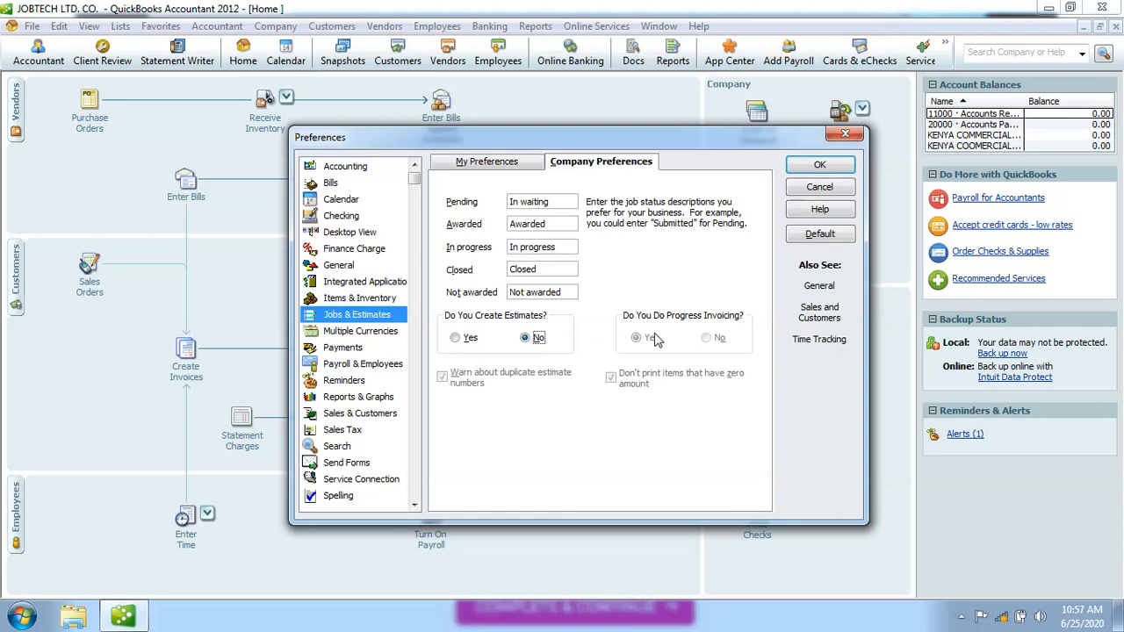
{"action": "left_click", "coordinate": [455, 338]}
{"action": "left_click", "coordinate": [456, 339]}
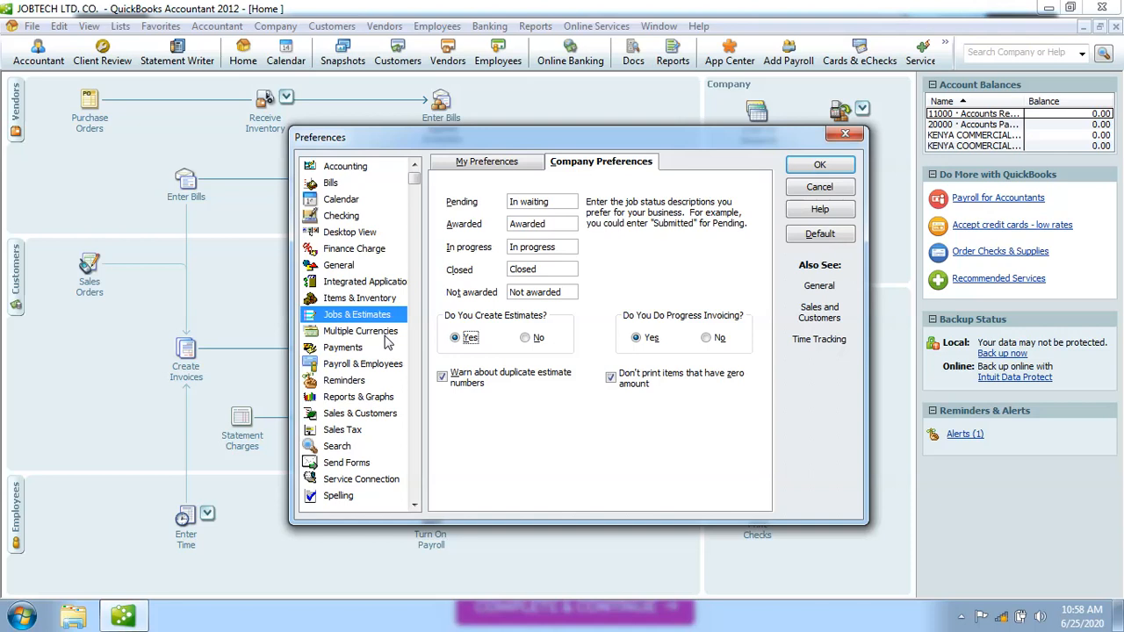
{"action": "left_click", "coordinate": [351, 167]}
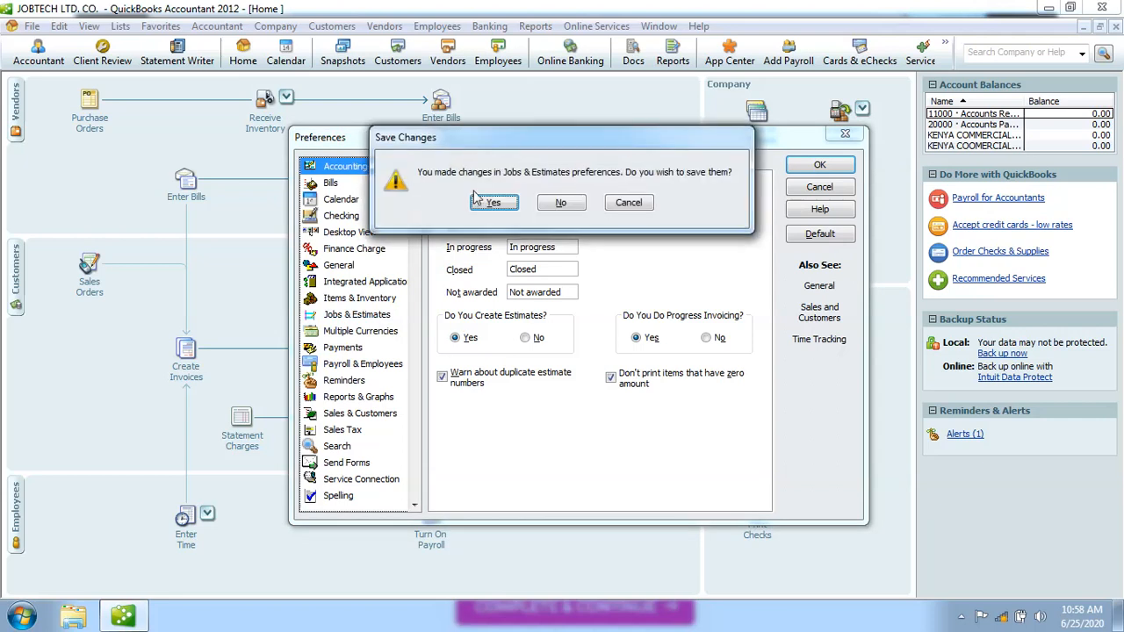
{"action": "left_click", "coordinate": [627, 204]}
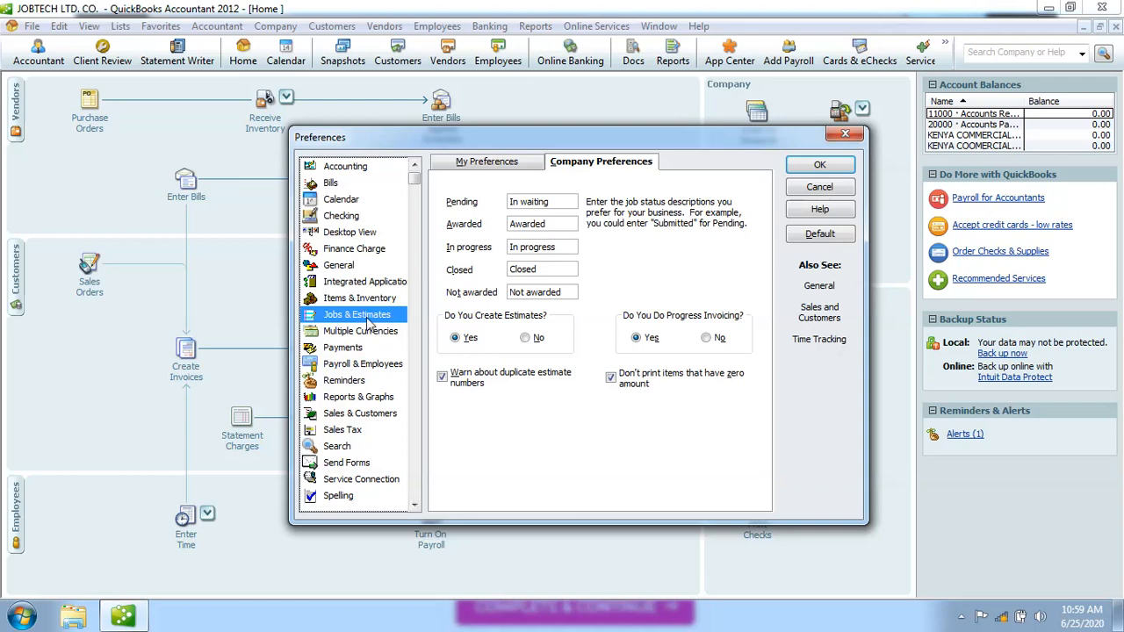
{"action": "left_click", "coordinate": [558, 201]}
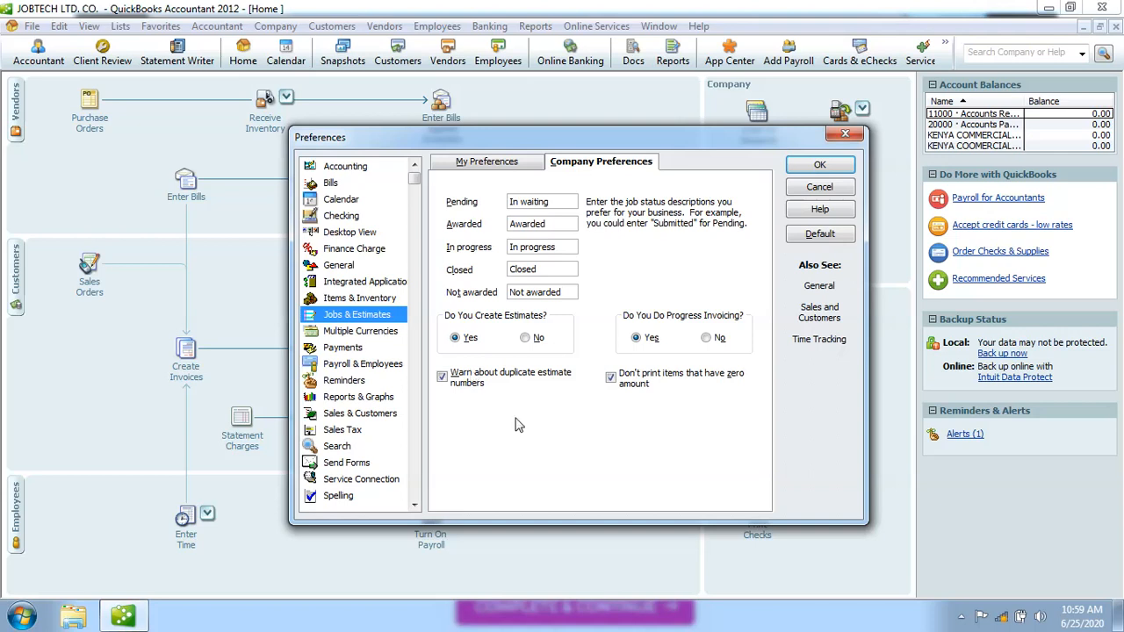
Step: Save the Jobs & Estimates preferences and accept the closing of all open windows
{"action": "left_click", "coordinate": [819, 167]}
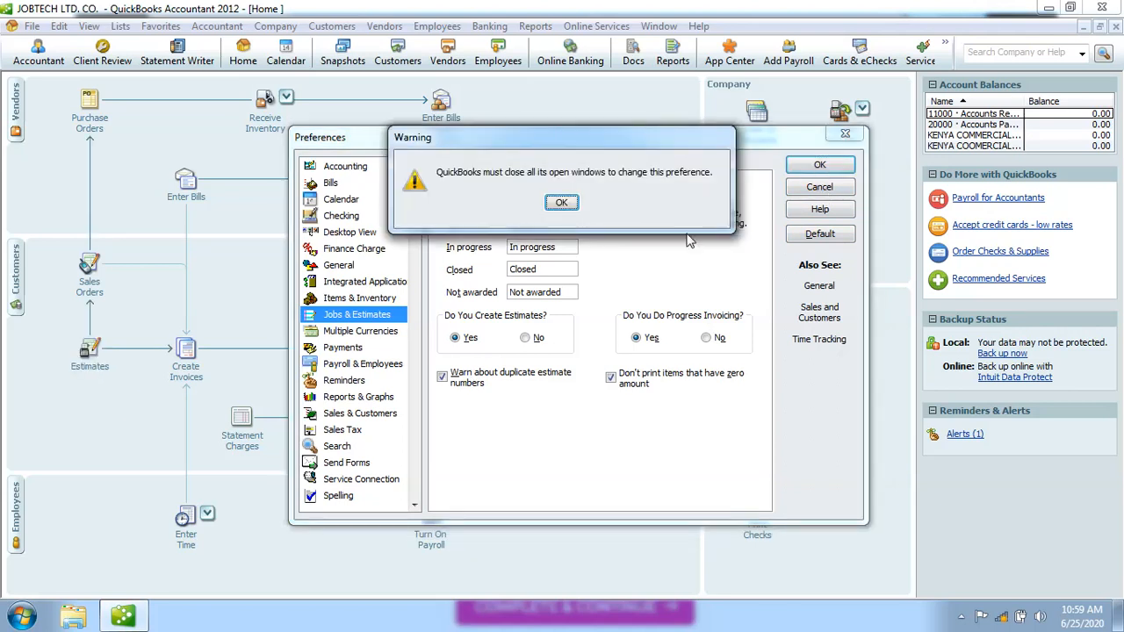
{"action": "left_click", "coordinate": [561, 204]}
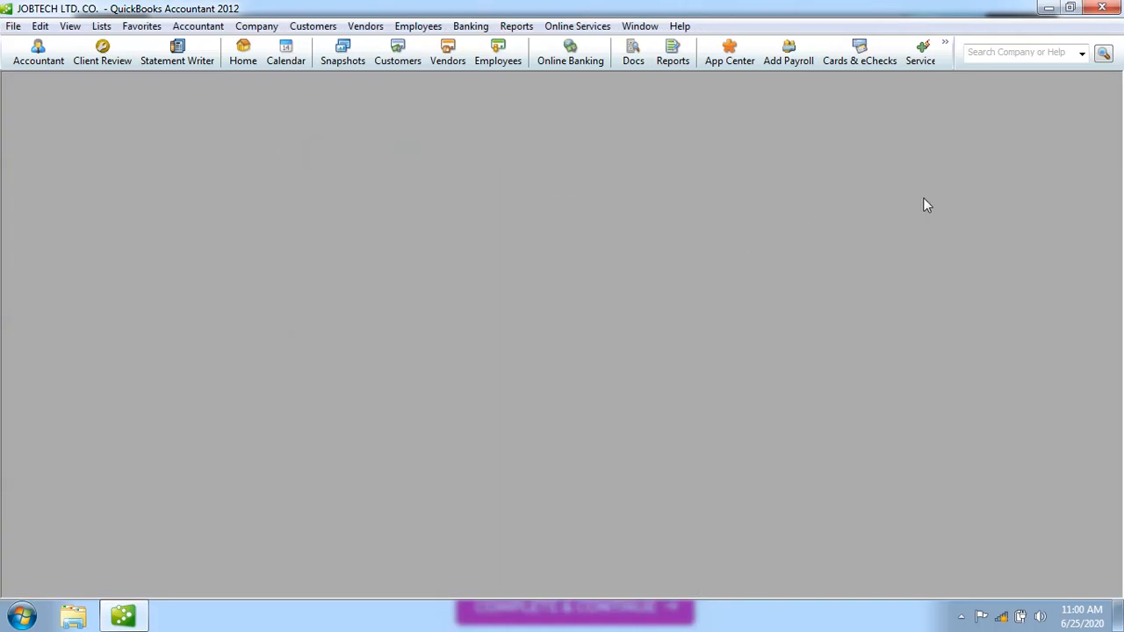
Step: Exit QuickBooks, confirming the exit, and relaunch QuickBooks Premier - Accountant Edition 2012
{"action": "left_click", "coordinate": [1102, 8]}
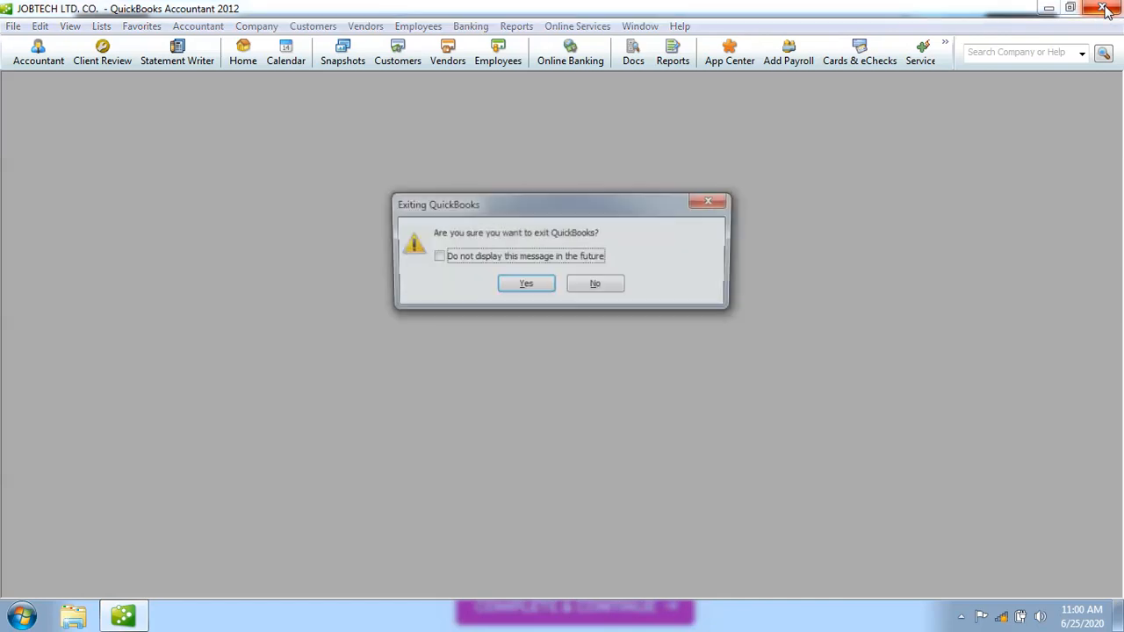
{"action": "left_click", "coordinate": [524, 286]}
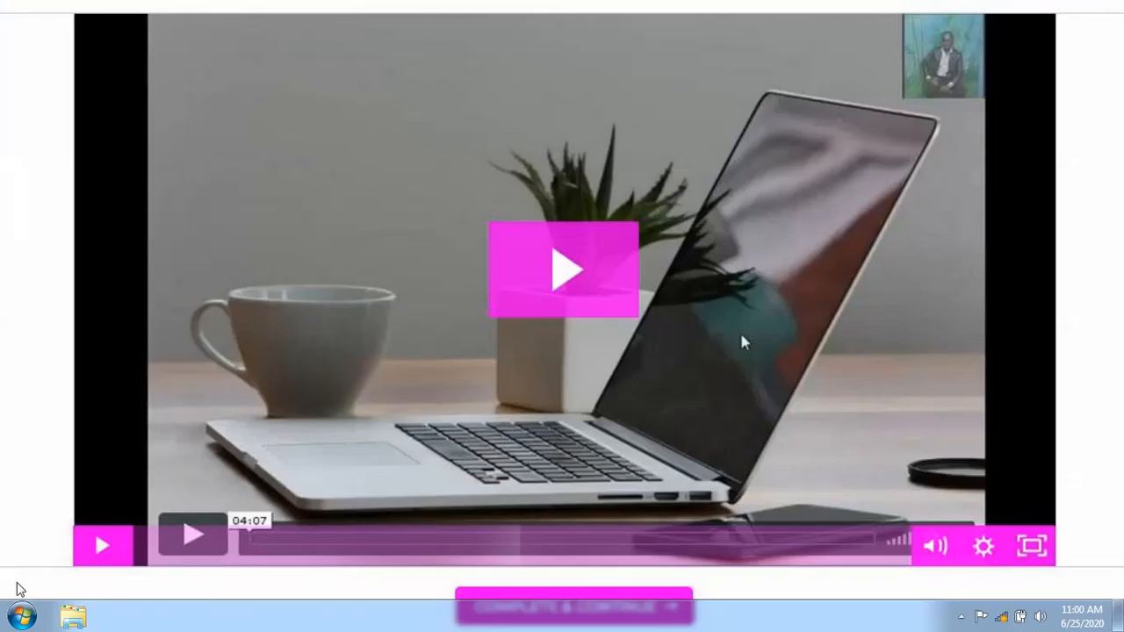
{"action": "left_click", "coordinate": [22, 617]}
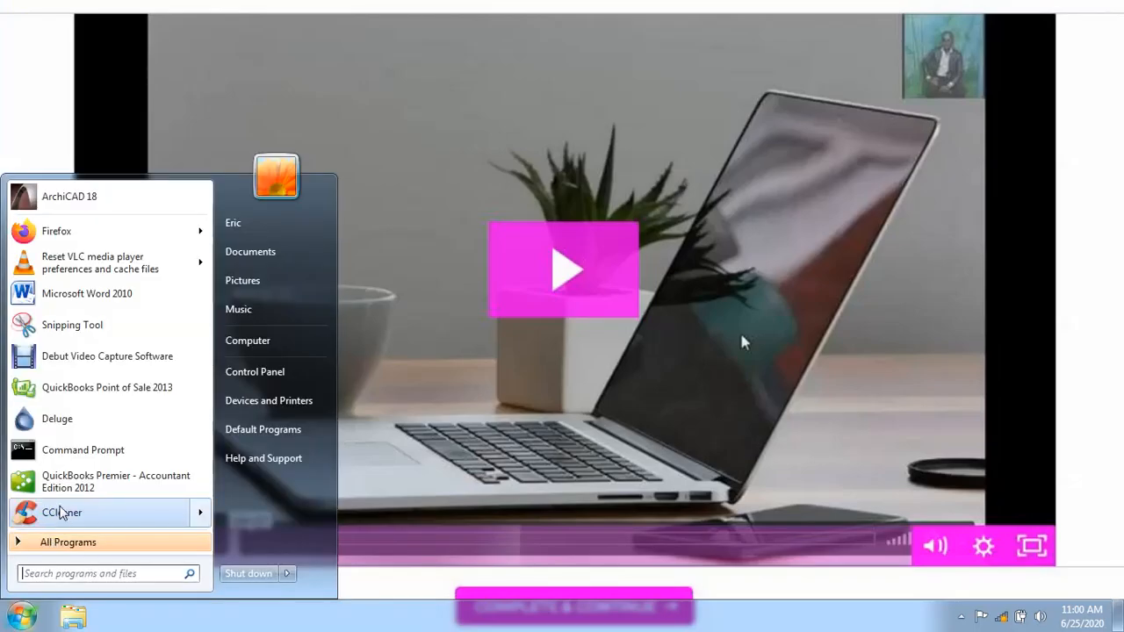
{"action": "left_click", "coordinate": [68, 488]}
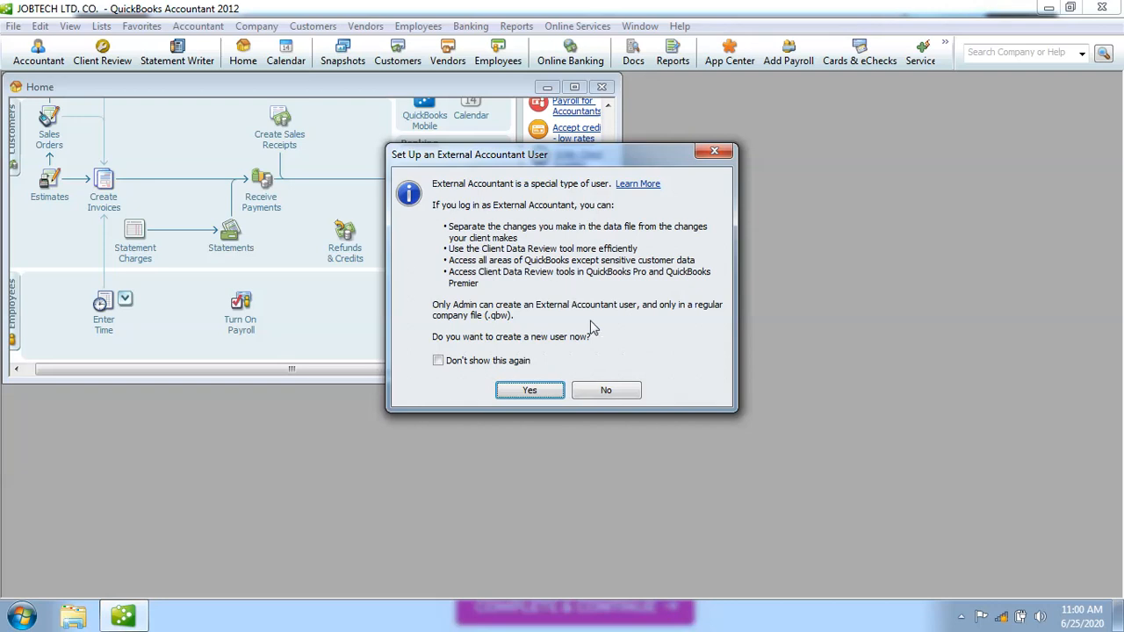
Step: Dismiss the external accountant user setup and the Accountant Center without creating a user, and maximize the Home page
{"action": "left_click", "coordinate": [619, 390]}
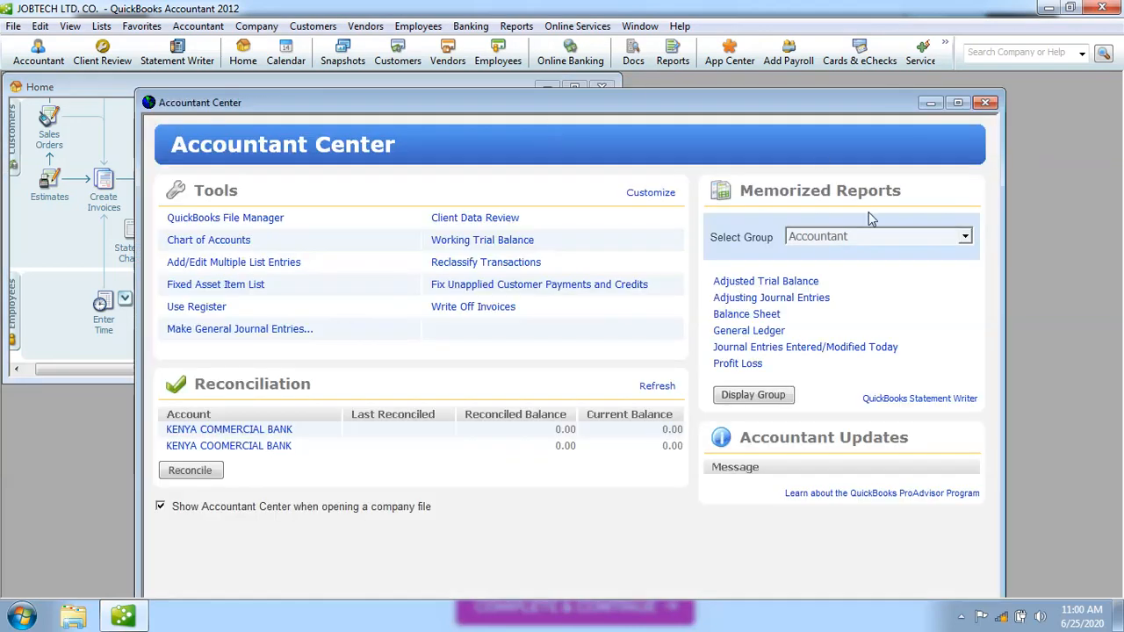
{"action": "left_click", "coordinate": [985, 104]}
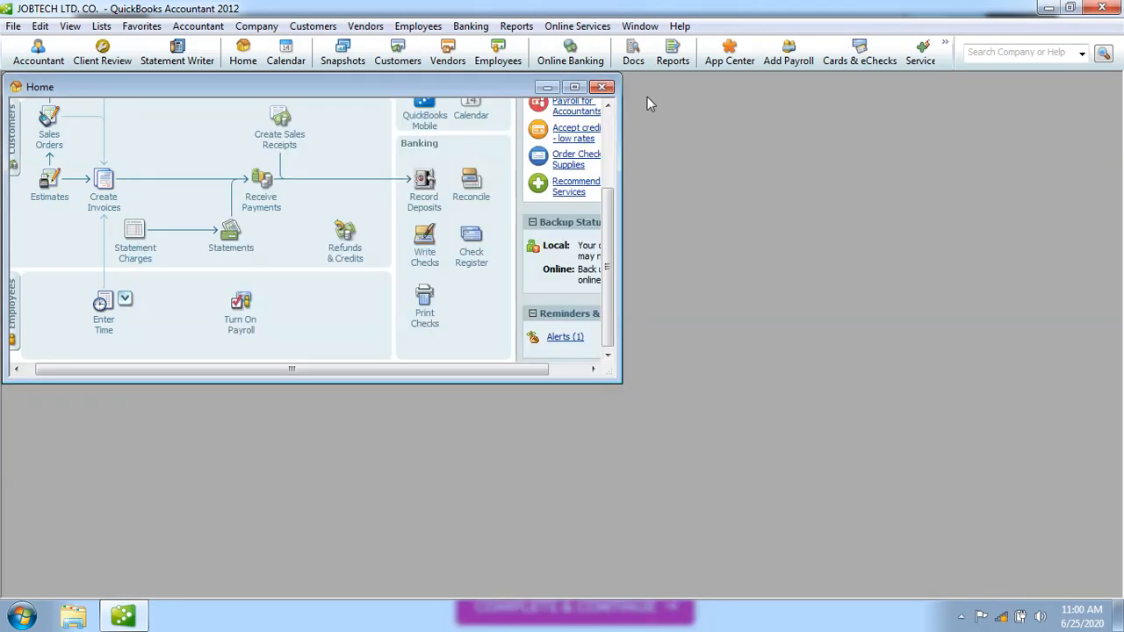
{"action": "left_click", "coordinate": [576, 89]}
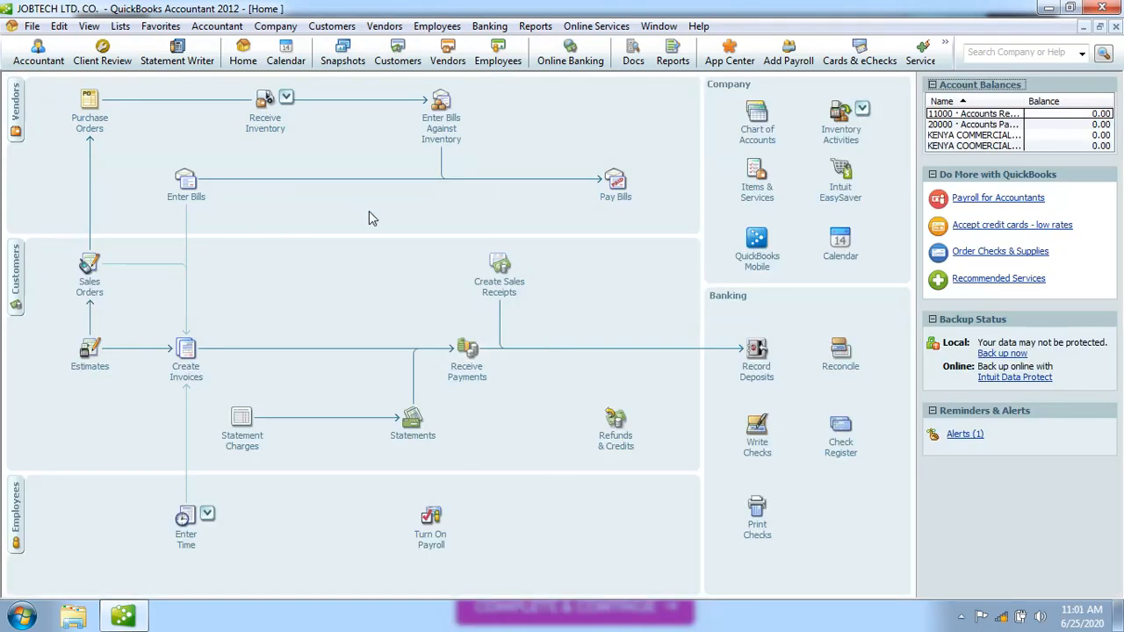
Step: Review the account list in the Chart of Accounts and close it to return to the Home page
{"action": "left_click", "coordinate": [761, 139]}
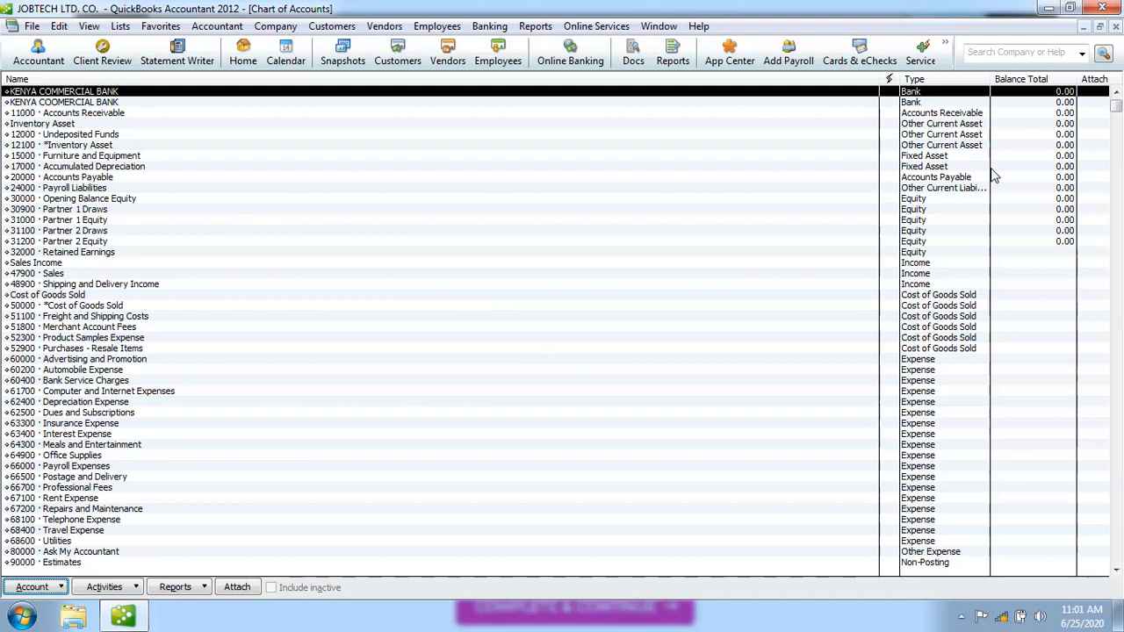
{"action": "left_click", "coordinate": [1116, 28]}
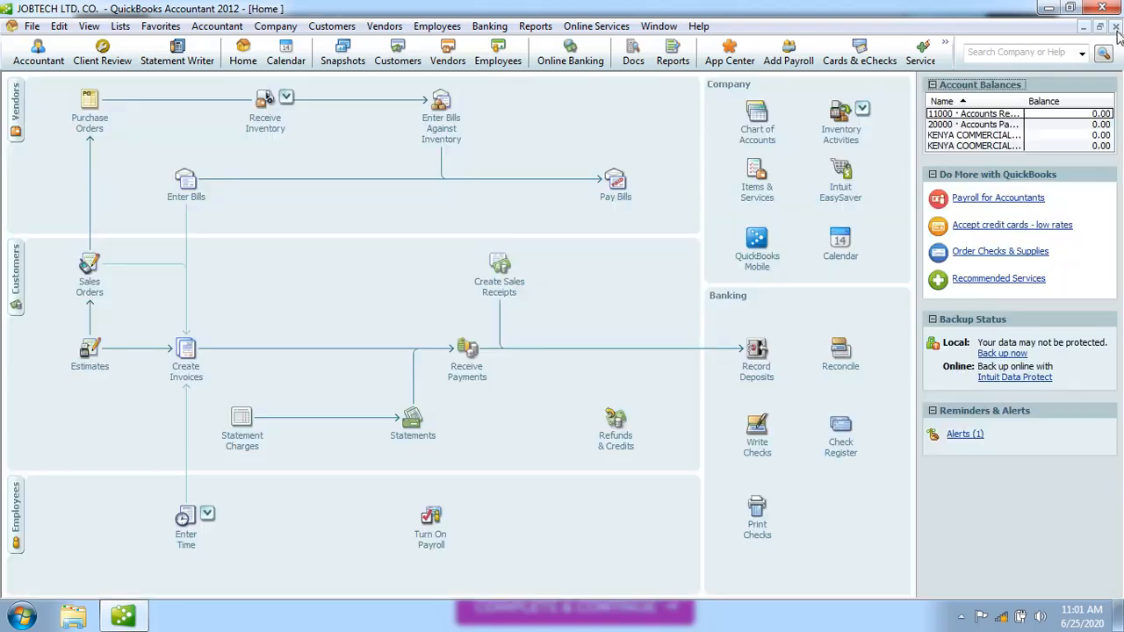